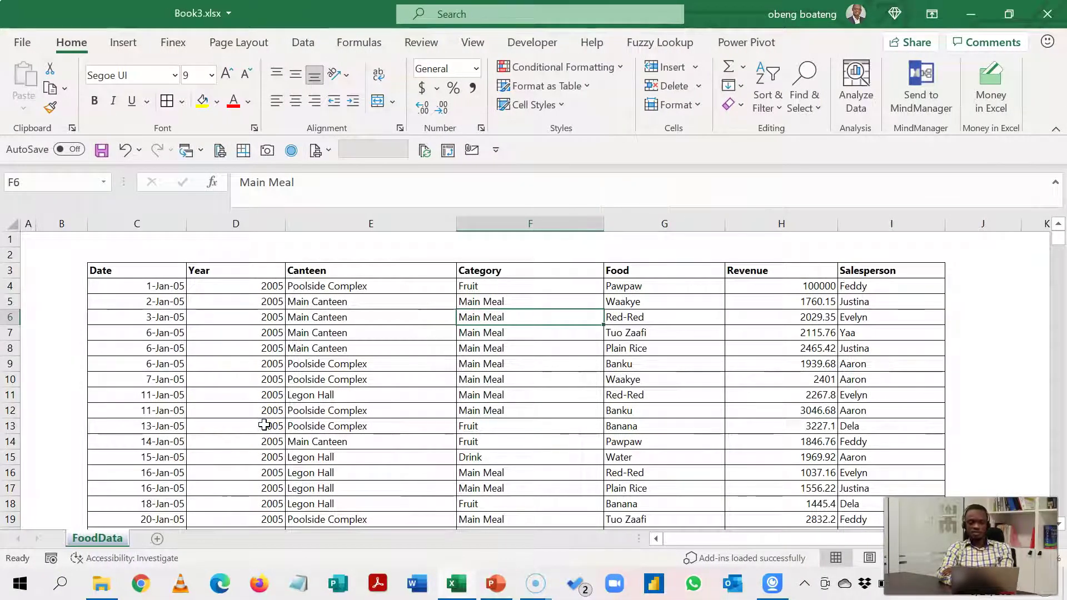
Inspect entries in the Category, Food and Salesperson columns of the FoodData records.
click(509, 367)
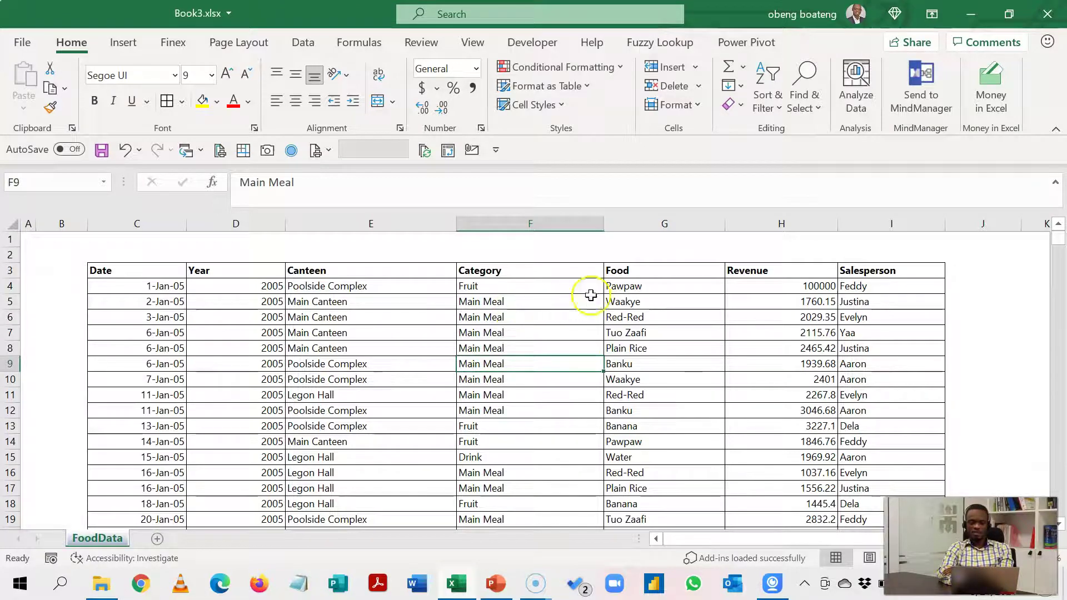
drag(615, 270, 631, 516)
click(889, 270)
drag(889, 270, 874, 482)
click(591, 470)
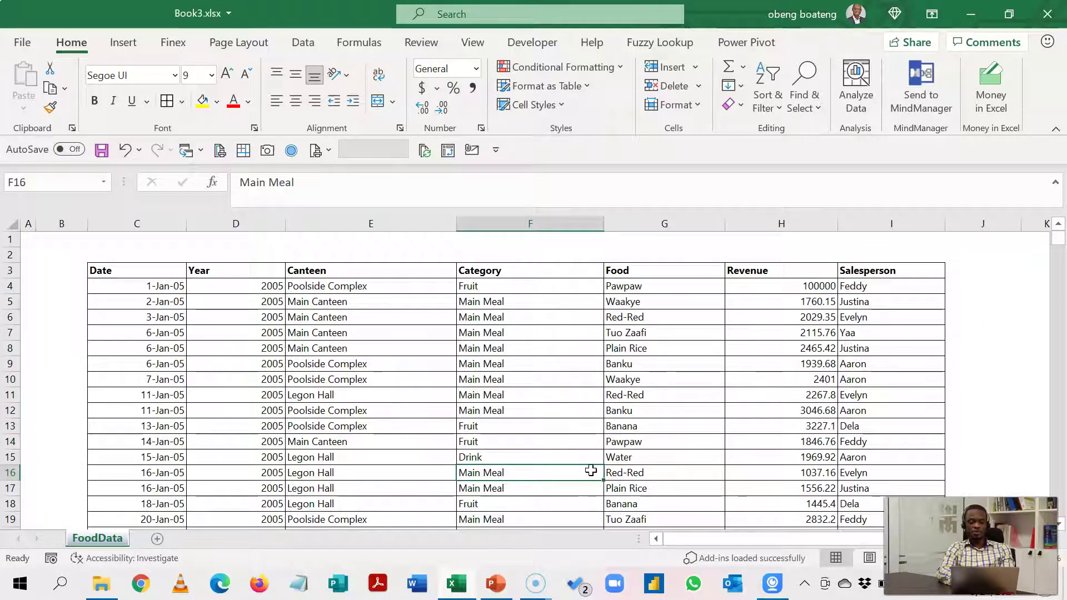
click(645, 444)
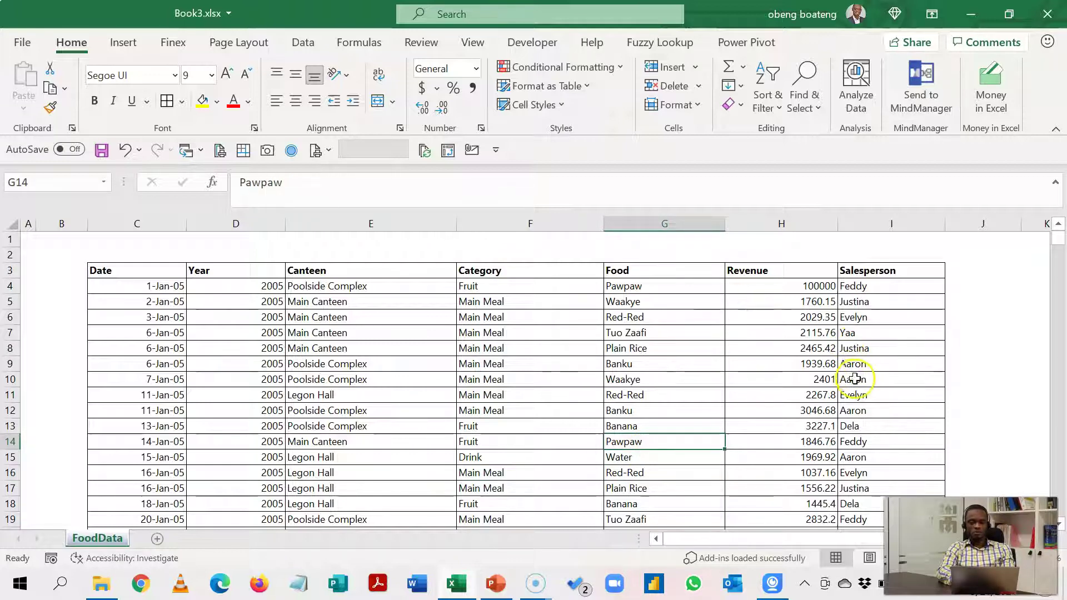
click(686, 336)
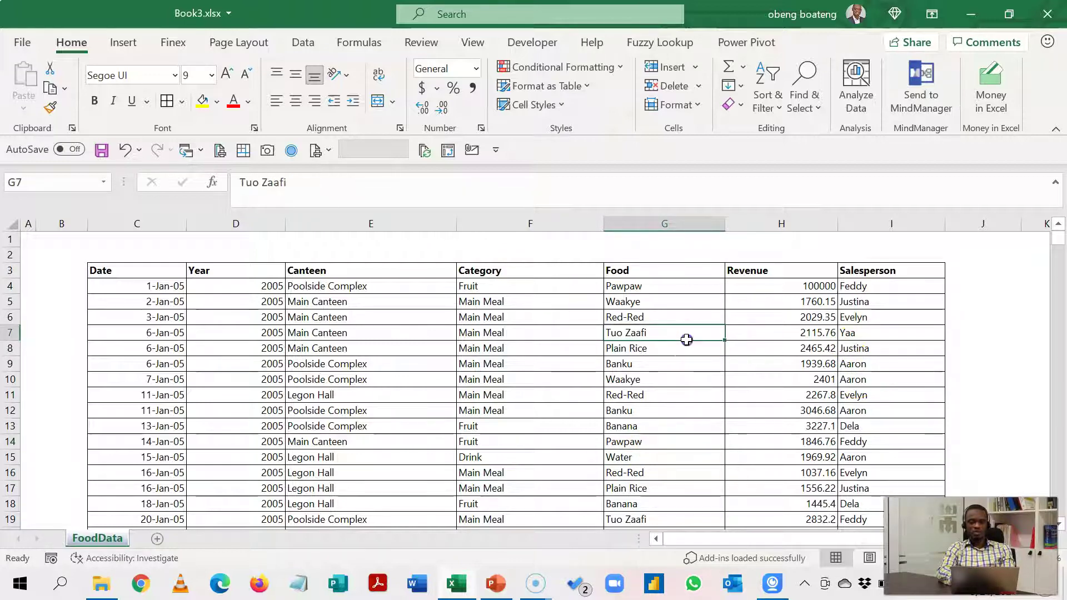
click(682, 397)
click(466, 410)
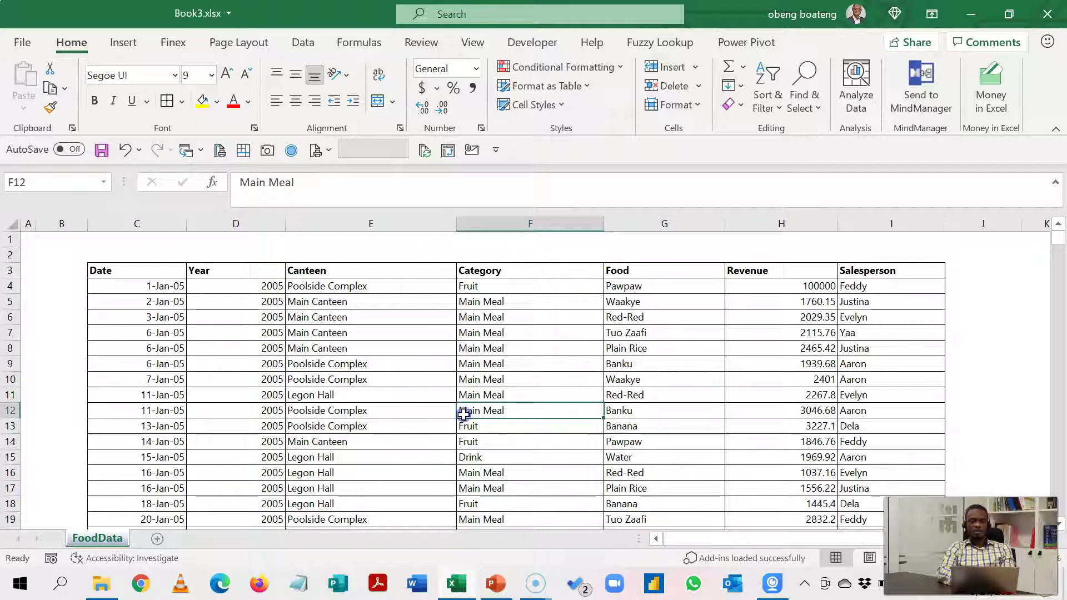
Review the record block, the Canteen entries and the header row, ending inside the data.
drag(154, 273, 652, 389)
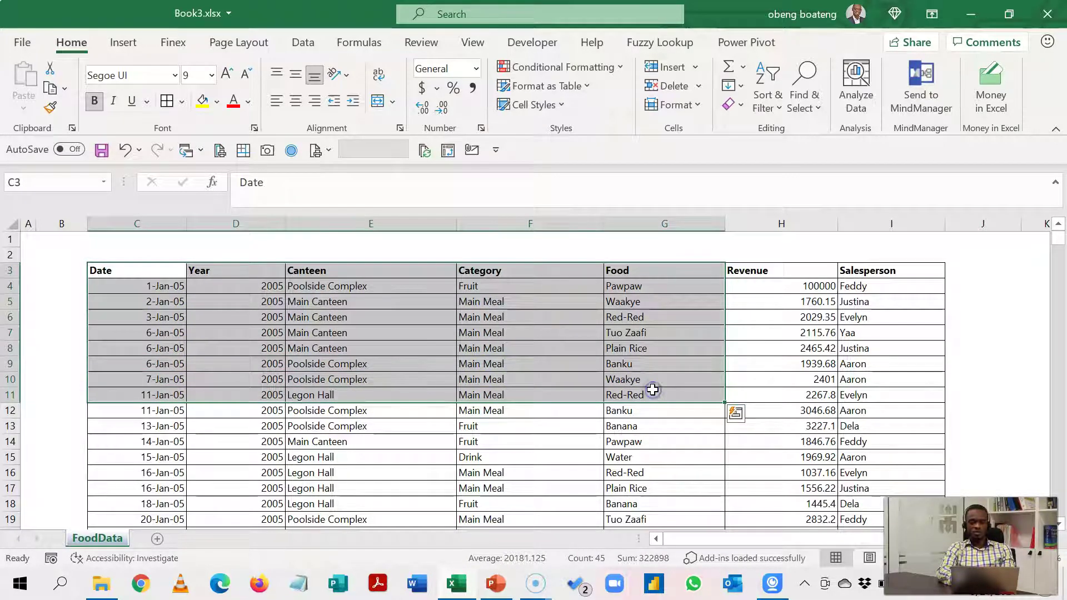
click(544, 390)
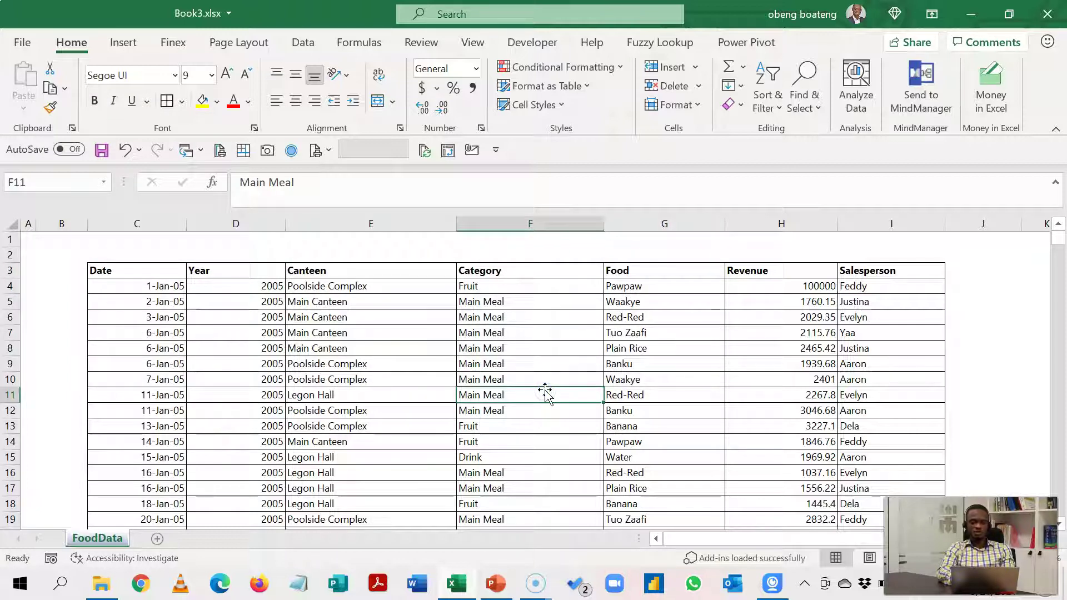
click(446, 405)
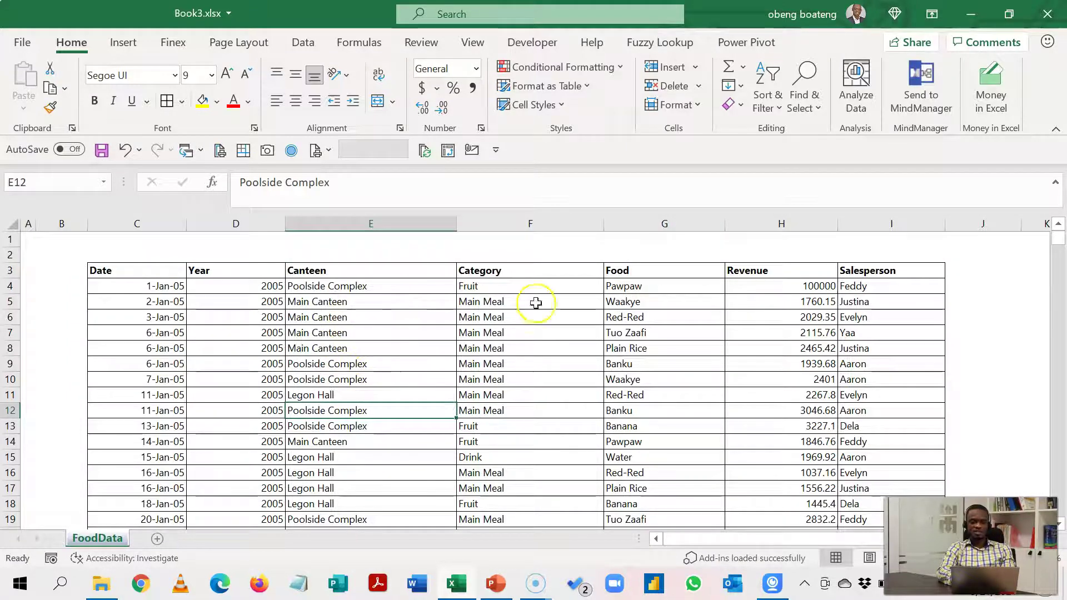
click(393, 366)
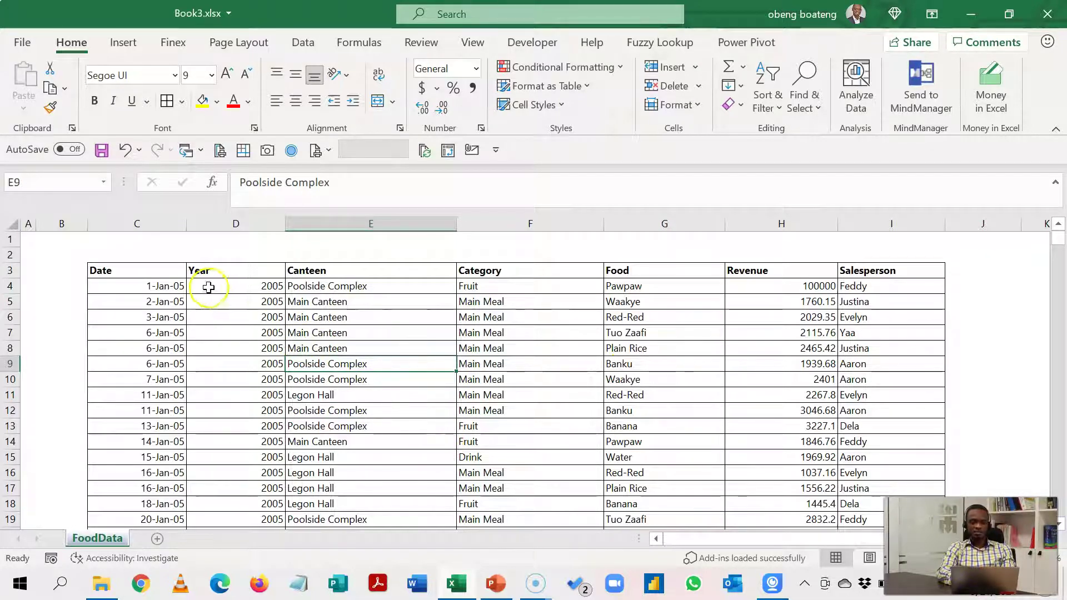
drag(178, 277, 875, 268)
click(469, 410)
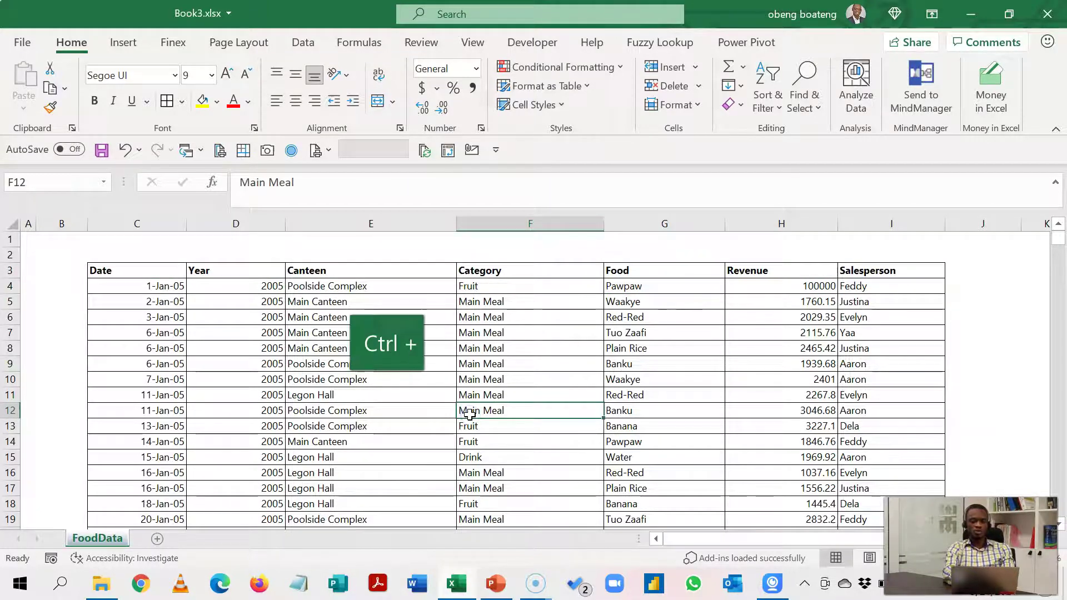
Convert the records C3:I925 into an Excel table with headers.
key(ctrl+t)
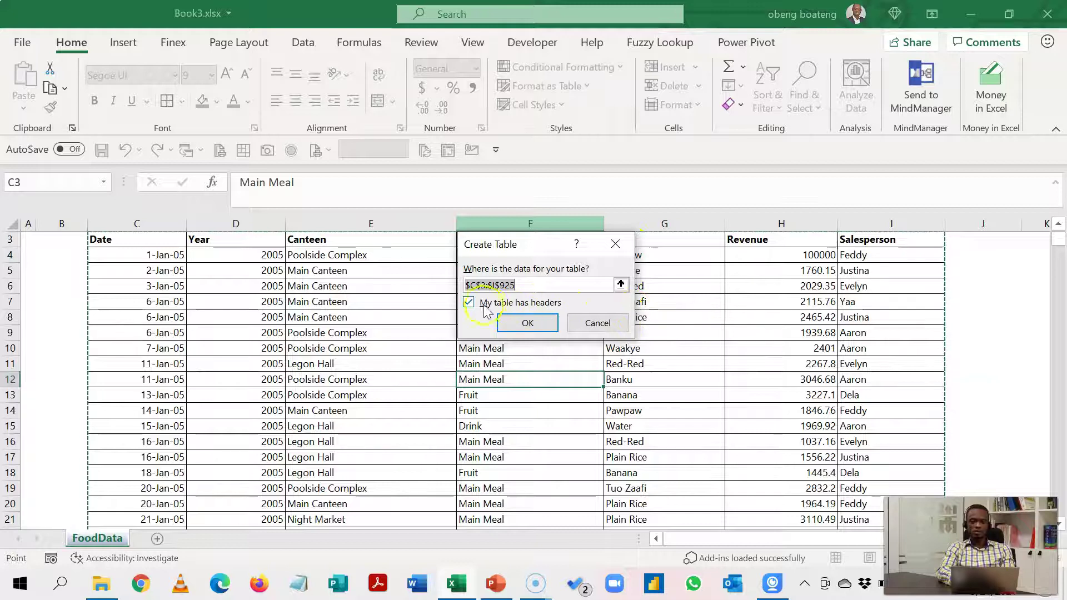
click(527, 324)
click(505, 366)
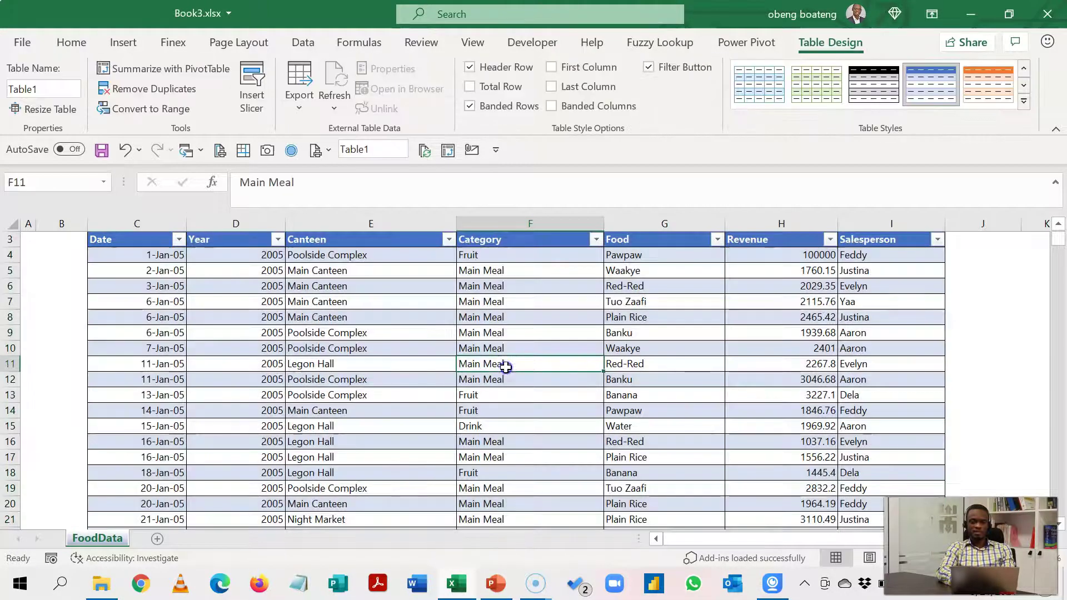
click(1059, 226)
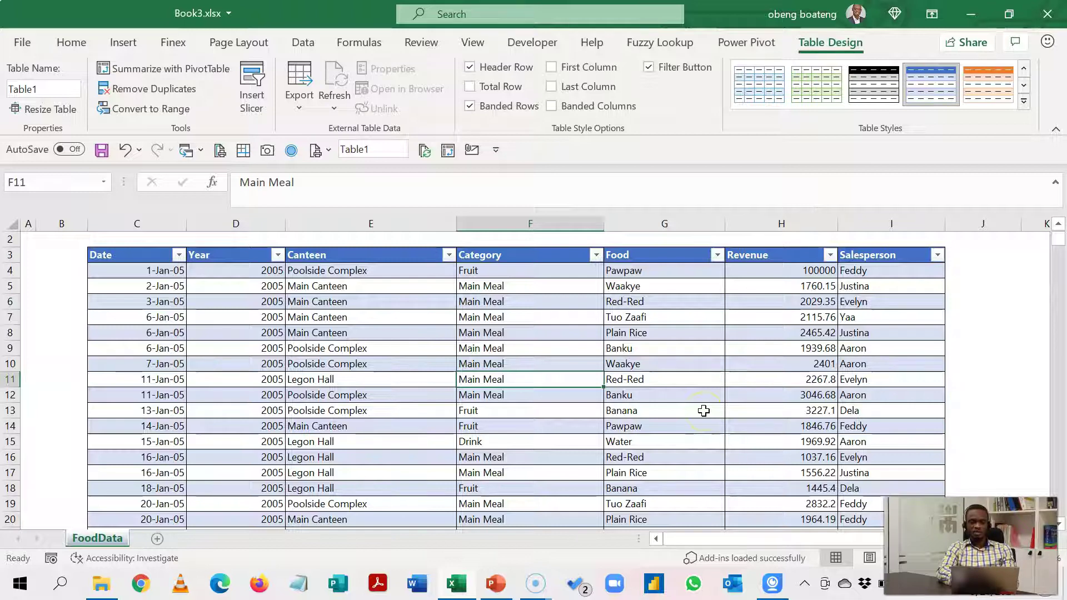
click(404, 374)
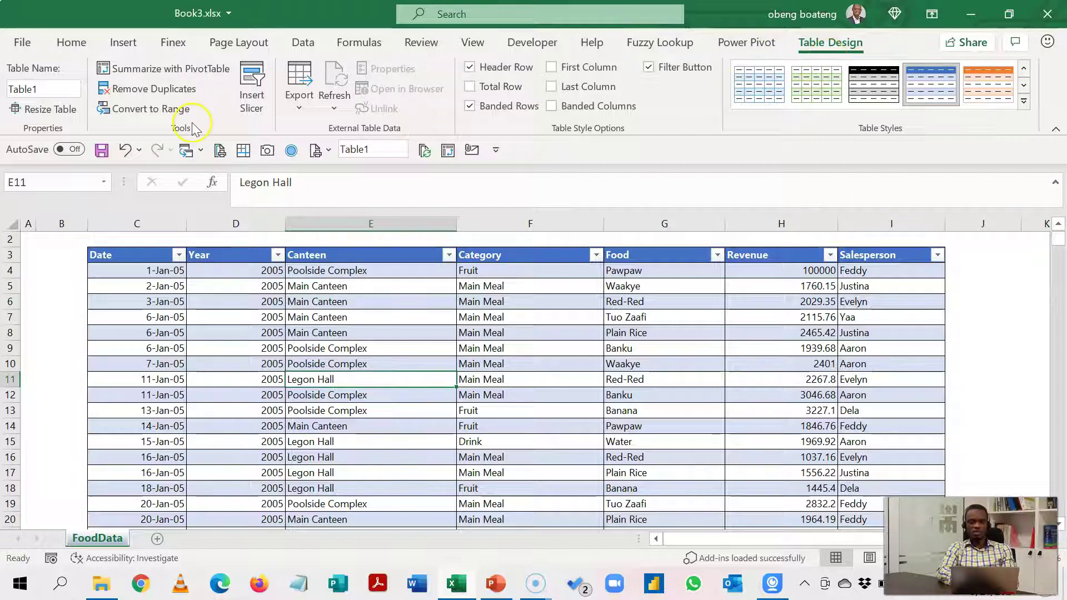
Rename the table from Table1 to FINEX.
click(58, 89)
text(FINEX)
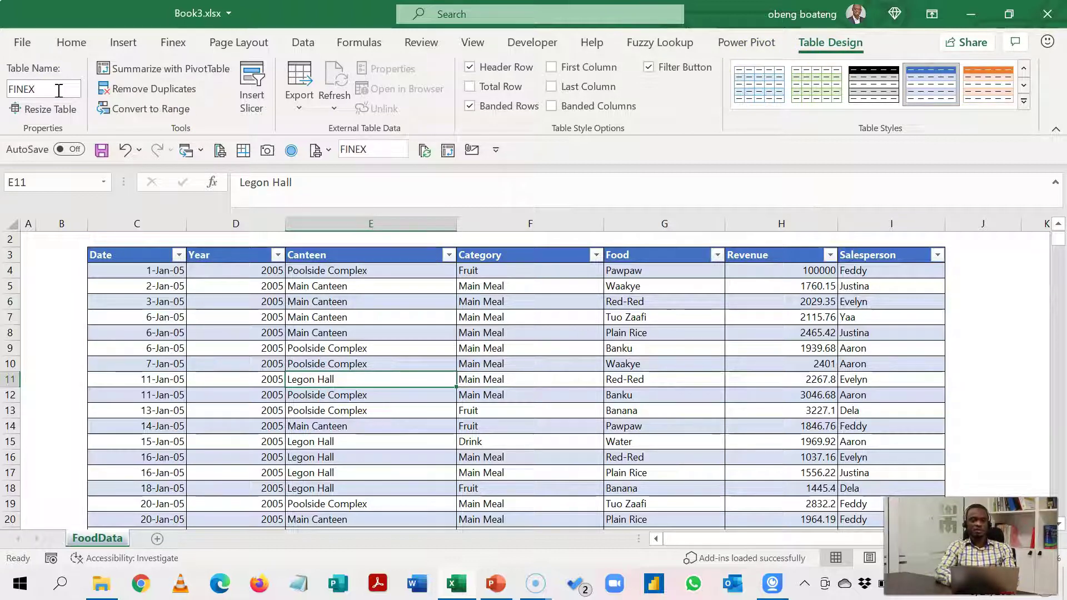
click(283, 322)
click(311, 400)
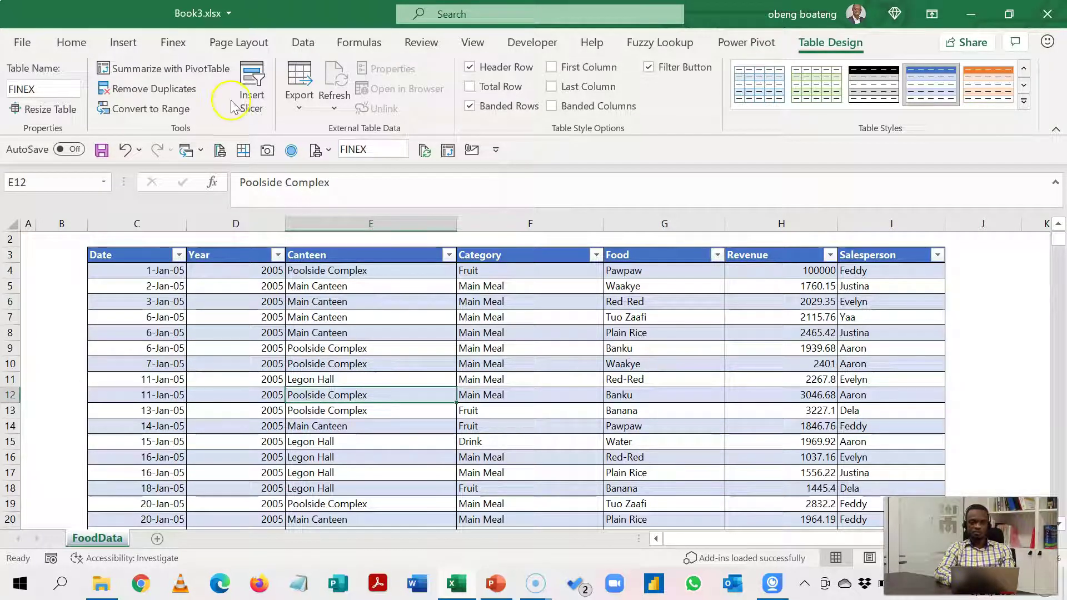
click(123, 42)
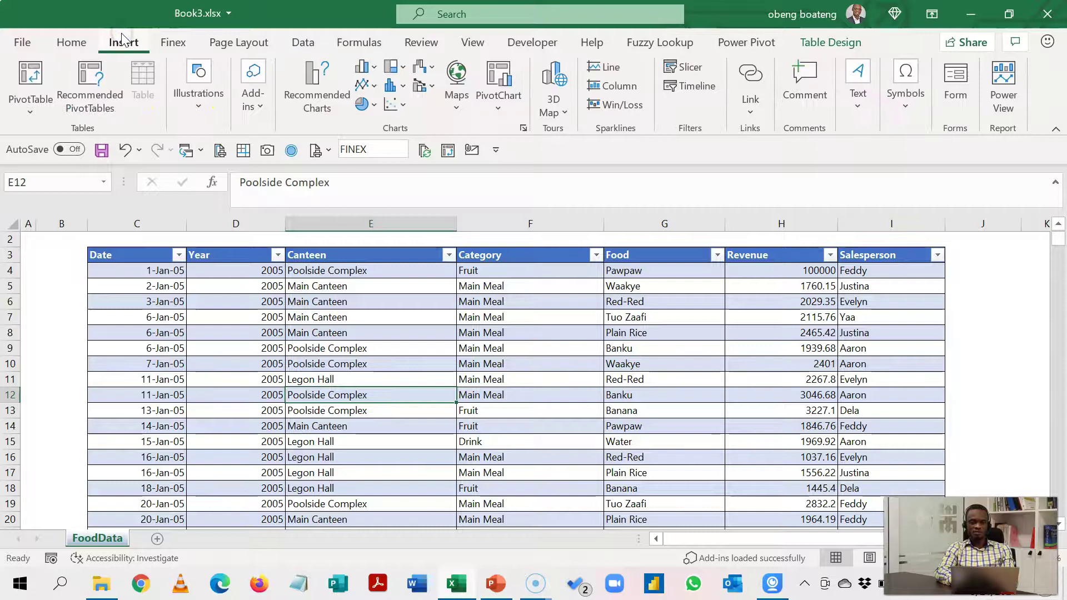
click(549, 370)
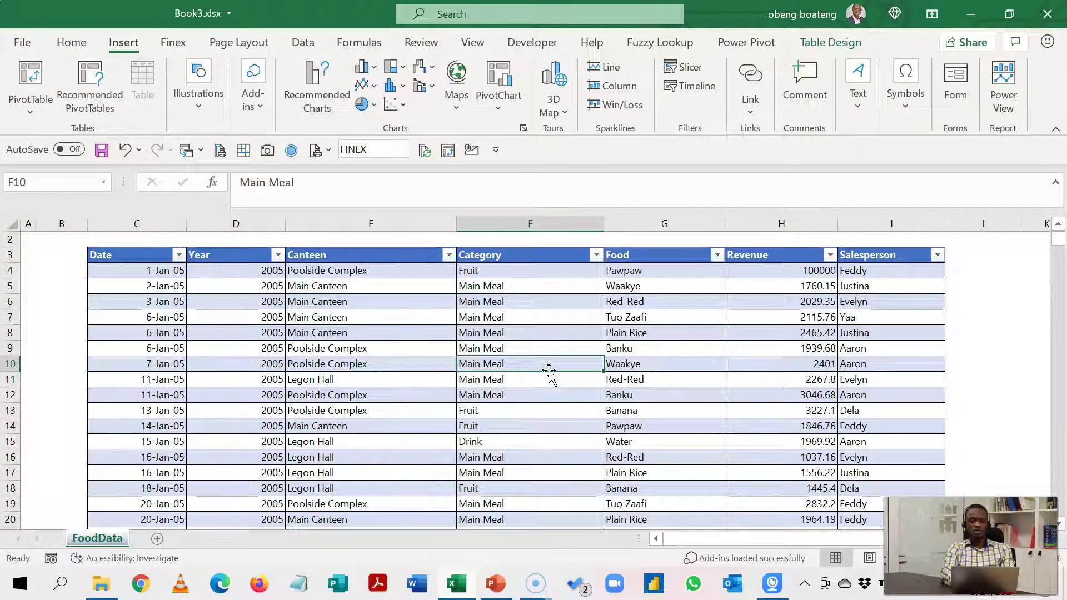
Insert a PivotTable from the FINEX table on a new worksheet using Alt+N, V, T.
key(alt+n)
key(v)
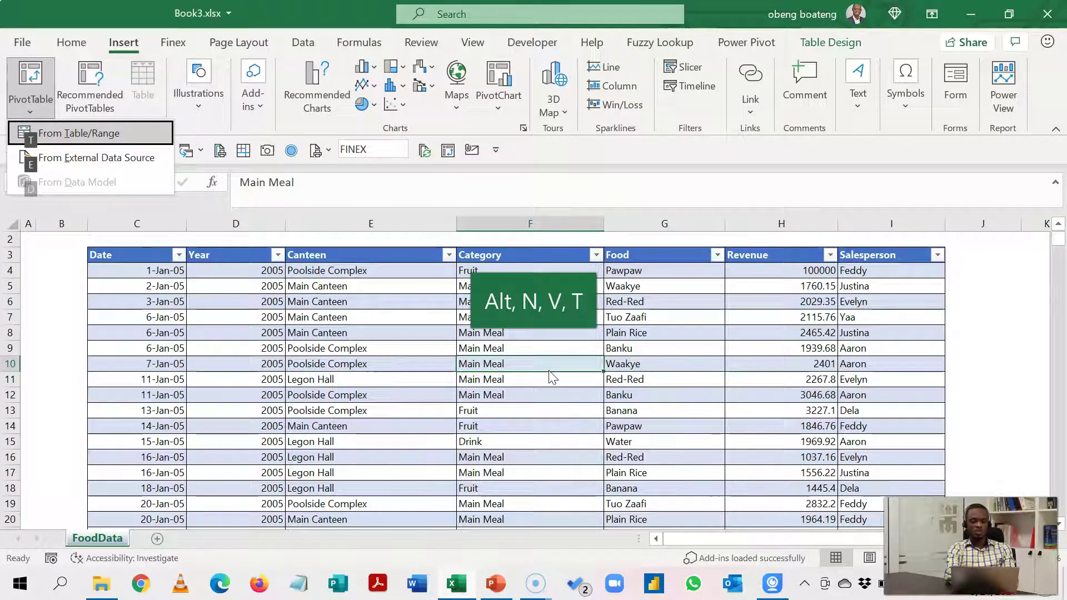
key(t)
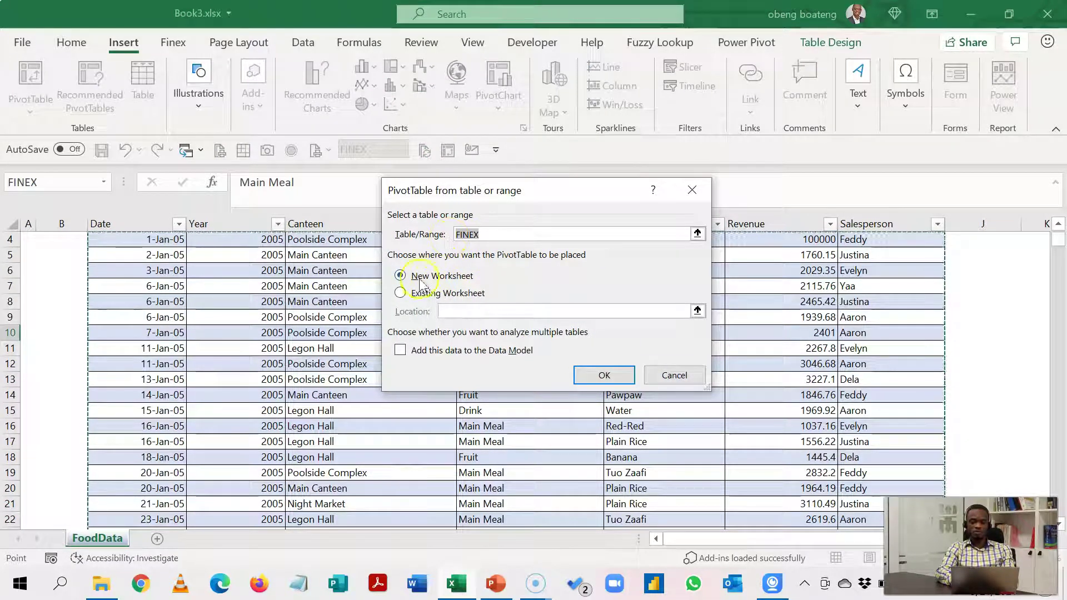
click(592, 376)
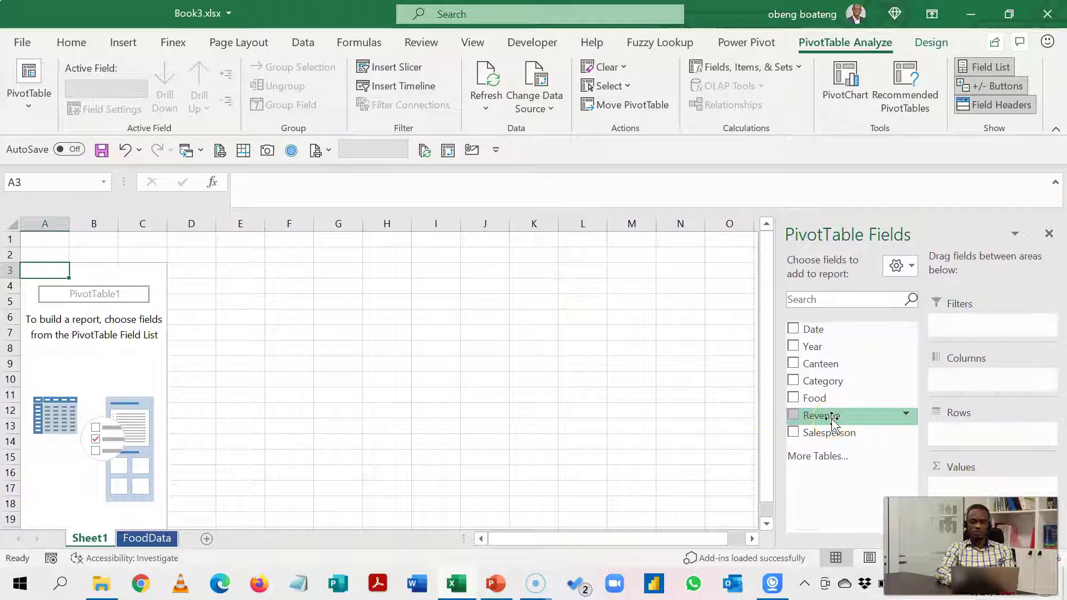
Put Revenue in Values and Salesperson in Rows of the PivotTable.
drag(832, 420, 963, 489)
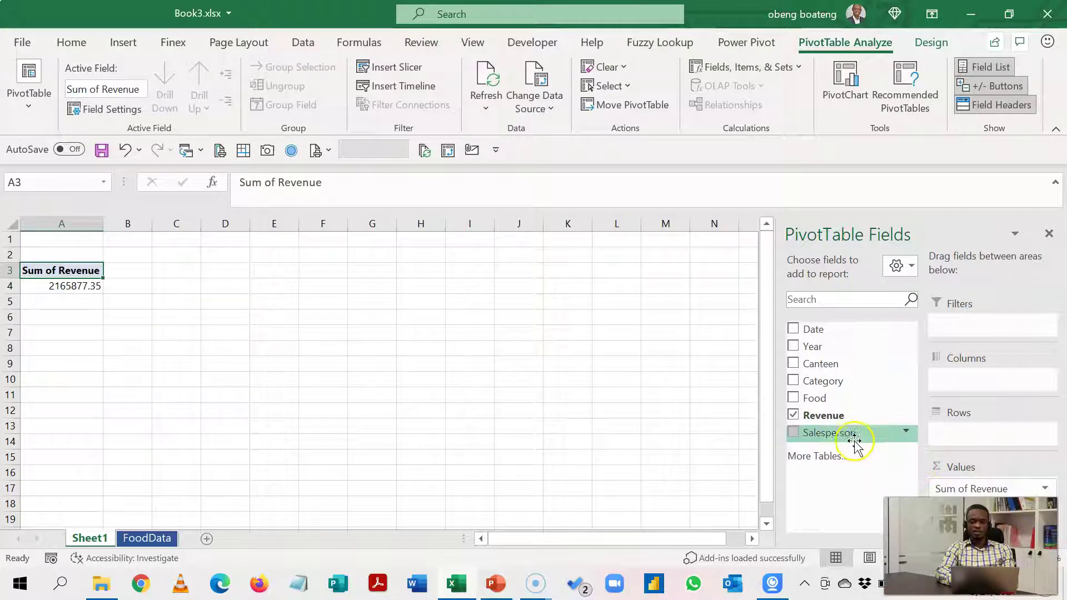
drag(849, 437, 862, 438)
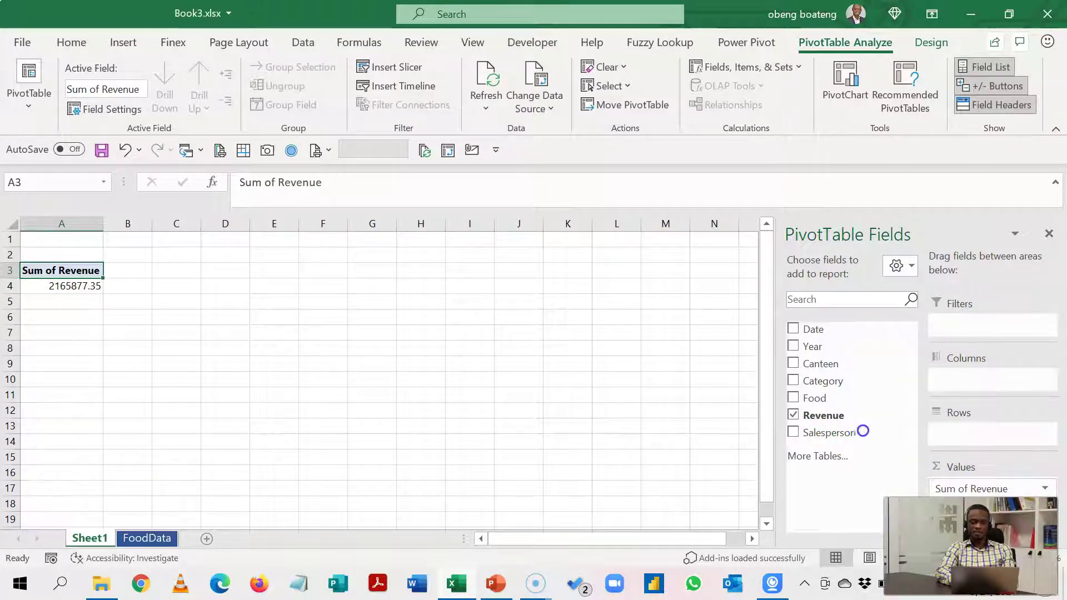
drag(937, 436, 949, 436)
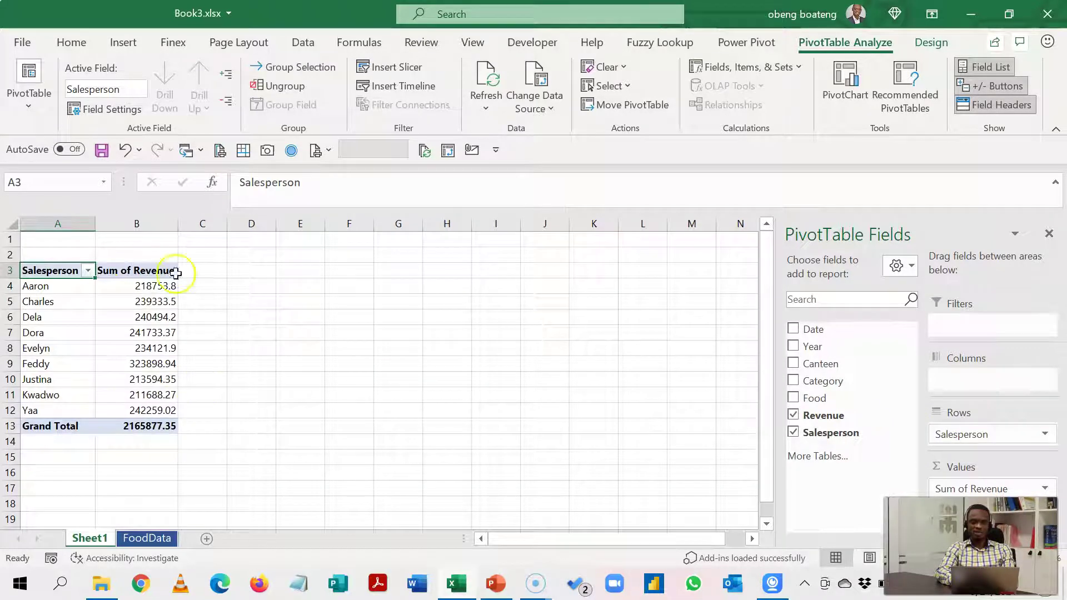
Apply Comma Style to the revenue sums B4:B12 and review the highest totals.
drag(142, 284, 139, 411)
key(ctrl+shift+1)
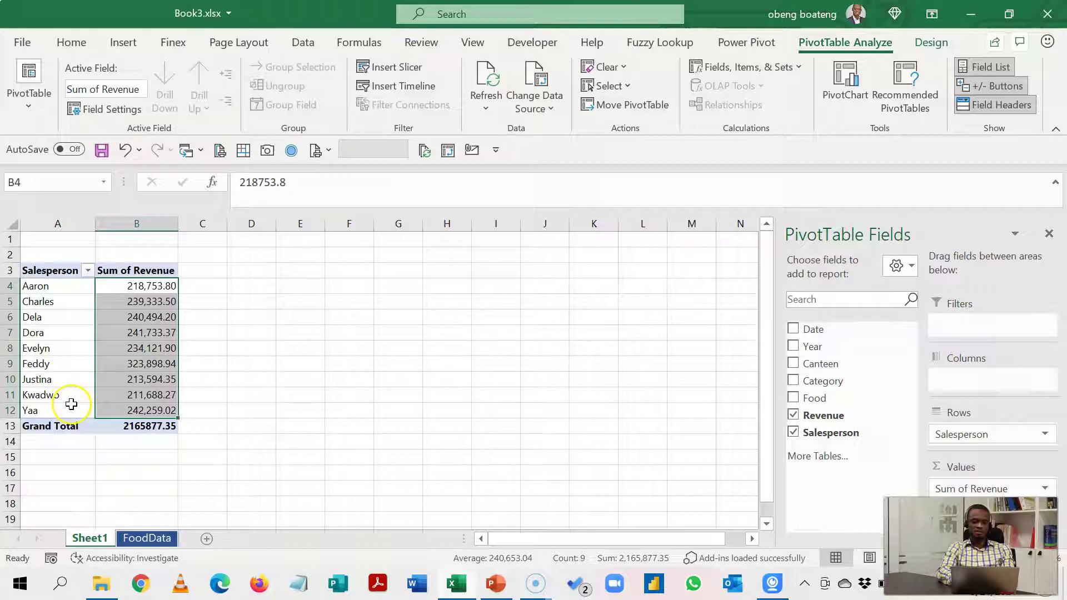
click(145, 364)
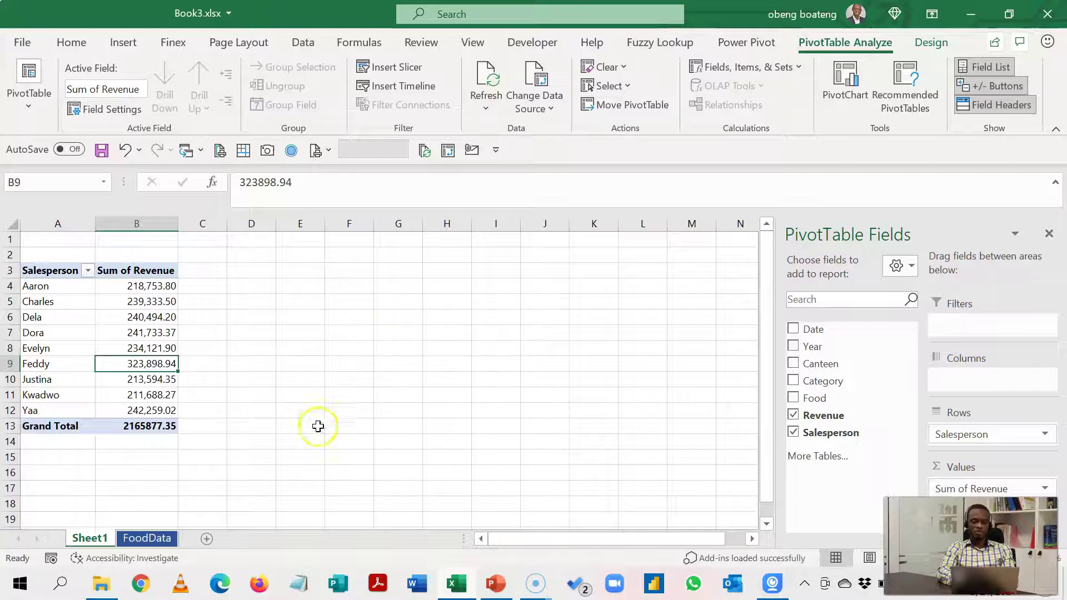
click(110, 349)
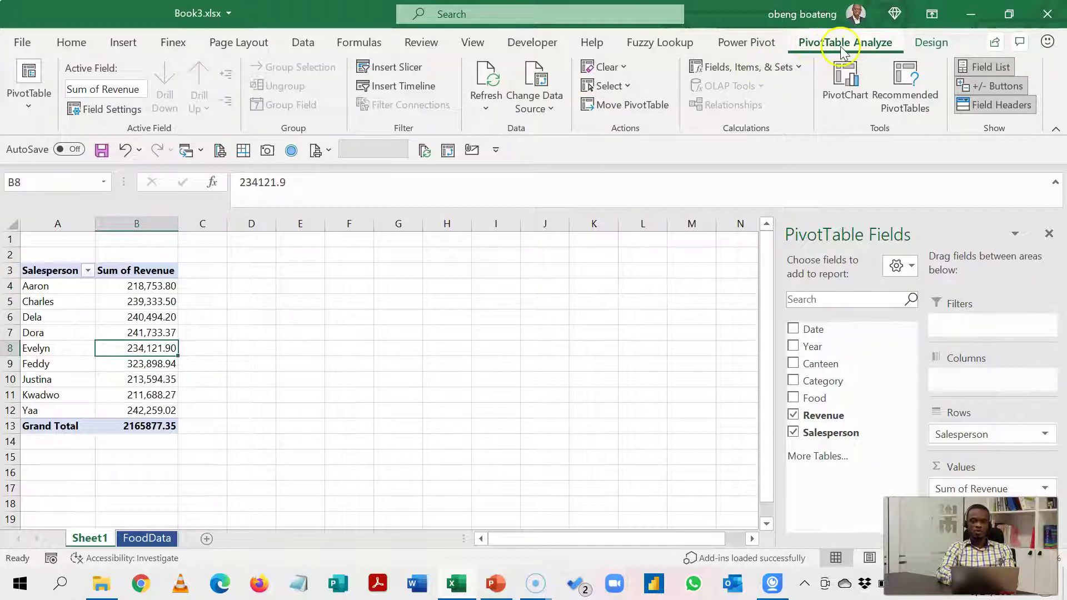
Add a Food slicer to the PivotTable and place it beside the table.
click(412, 71)
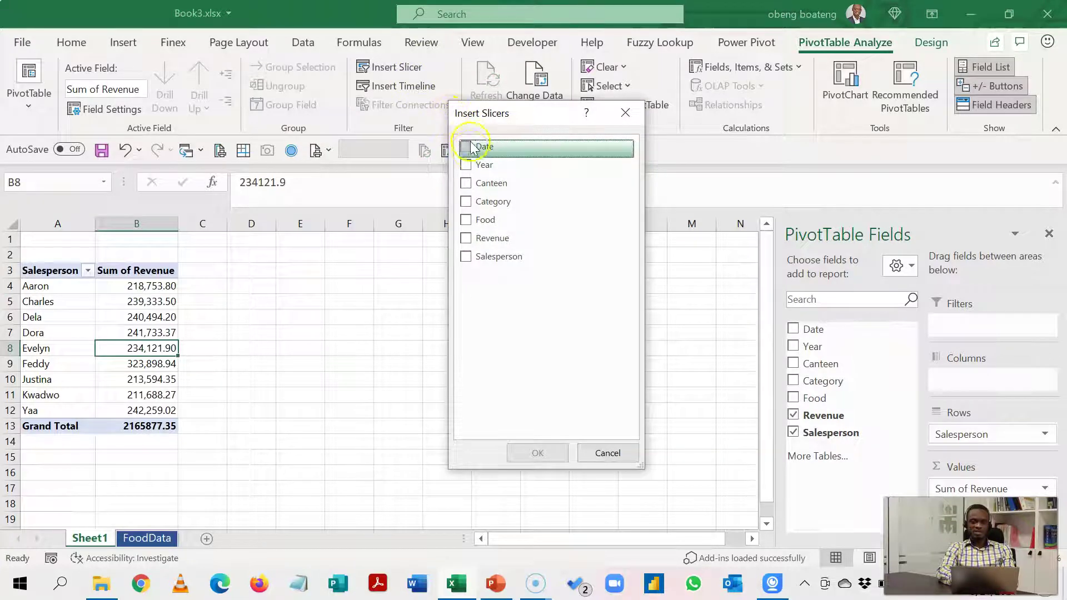
click(466, 220)
click(538, 453)
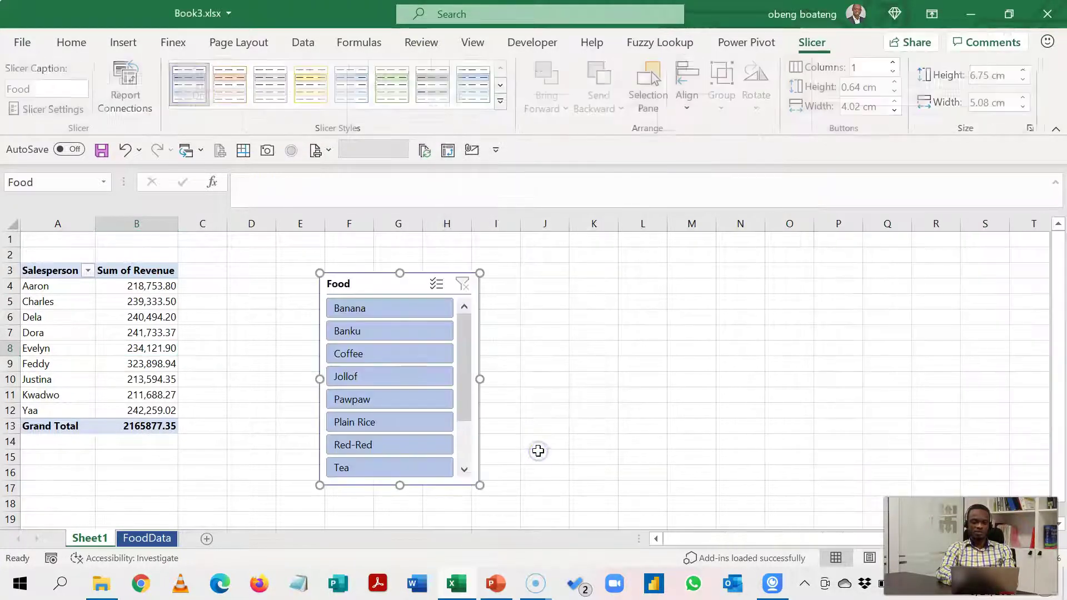
drag(323, 274, 222, 244)
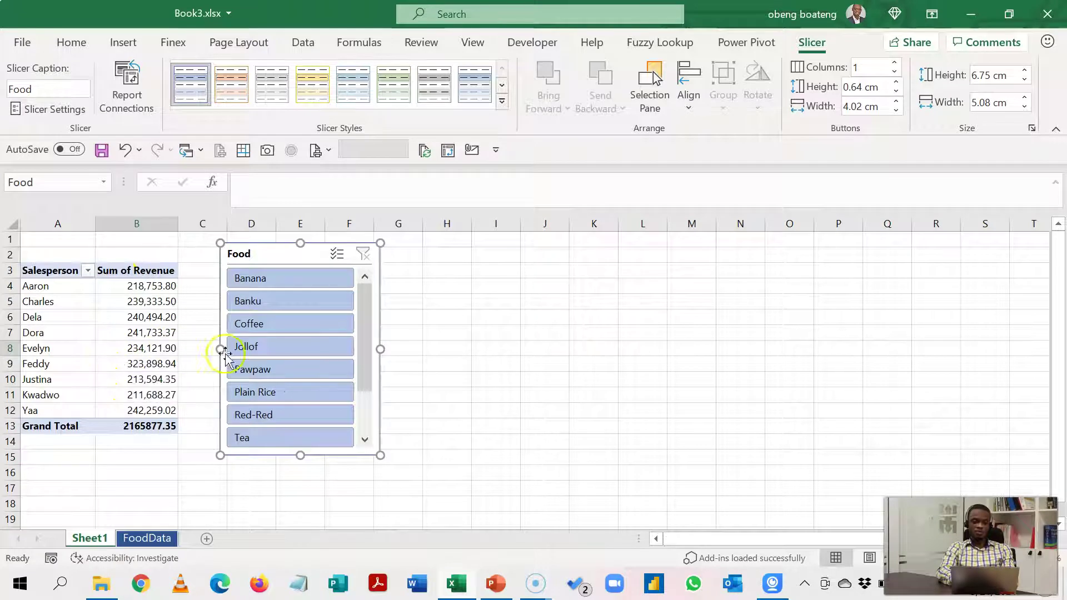
Filter the slicer to Jollof, then Pawpaw, and move it to columns M–O.
click(287, 354)
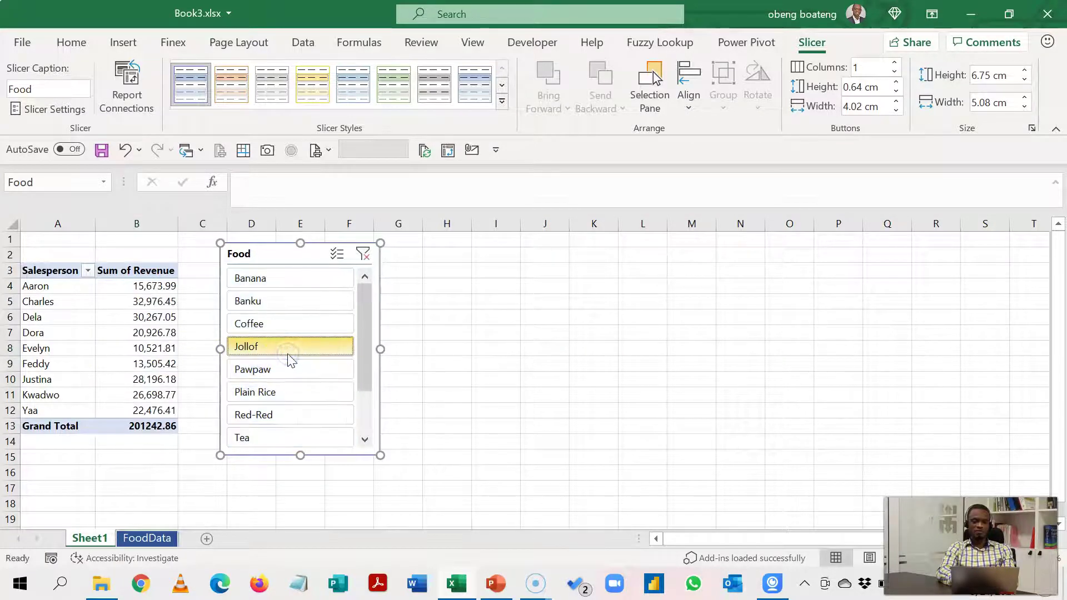
click(286, 369)
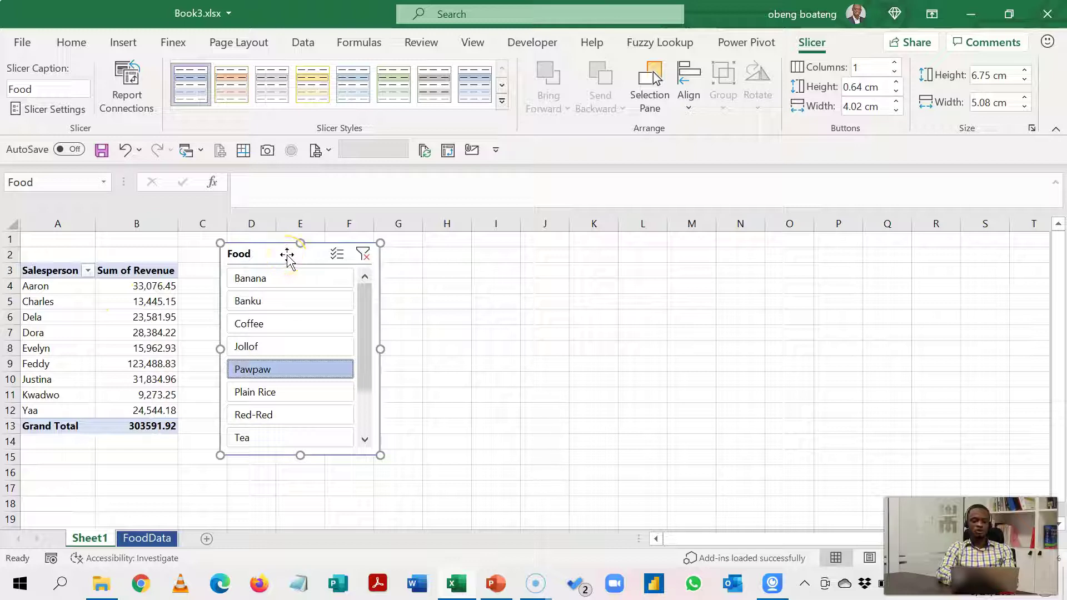
drag(287, 257, 884, 275)
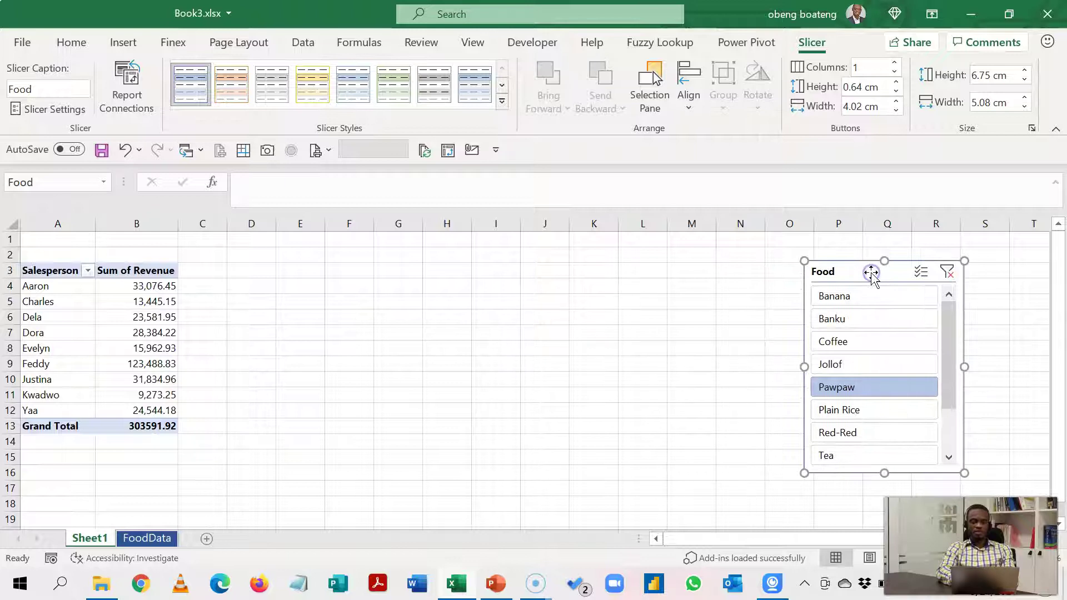
Fill F3:G12 with formulas like =A3 that mirror the pivot's salesperson revenue.
click(345, 271)
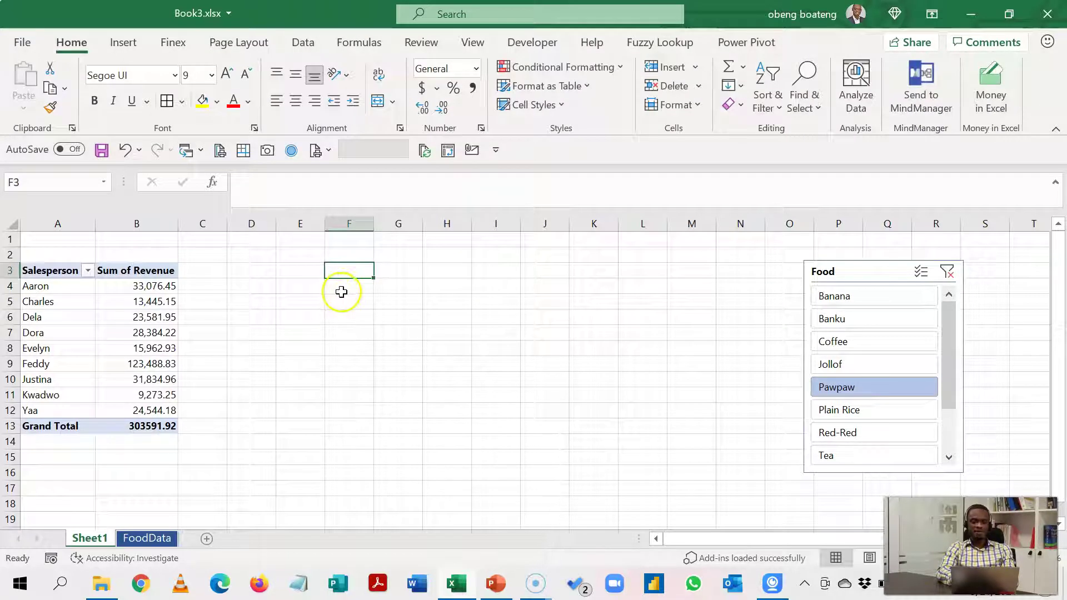
click(341, 292)
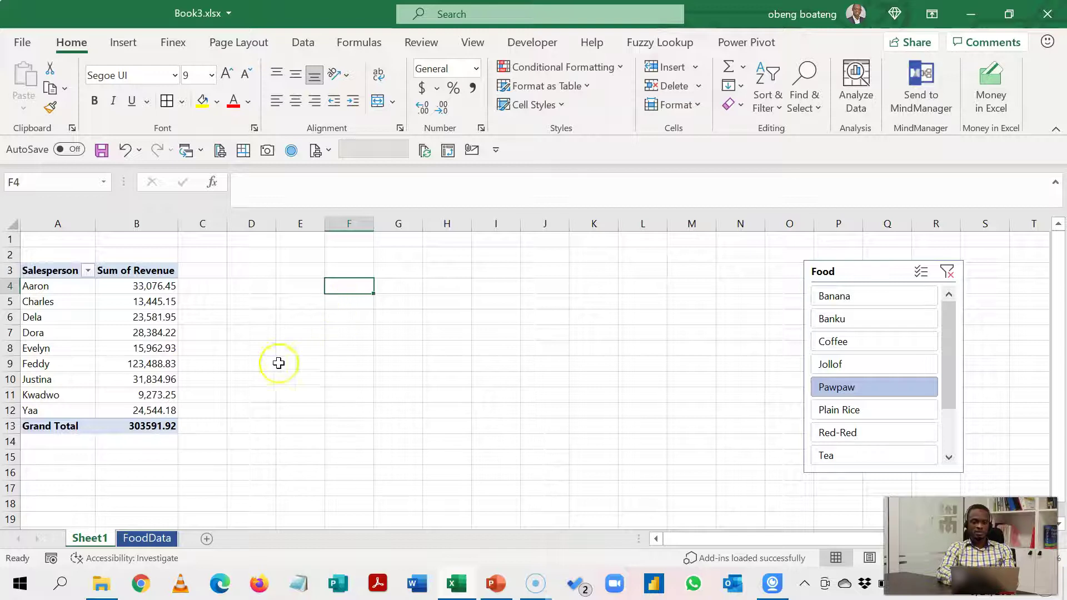
click(330, 272)
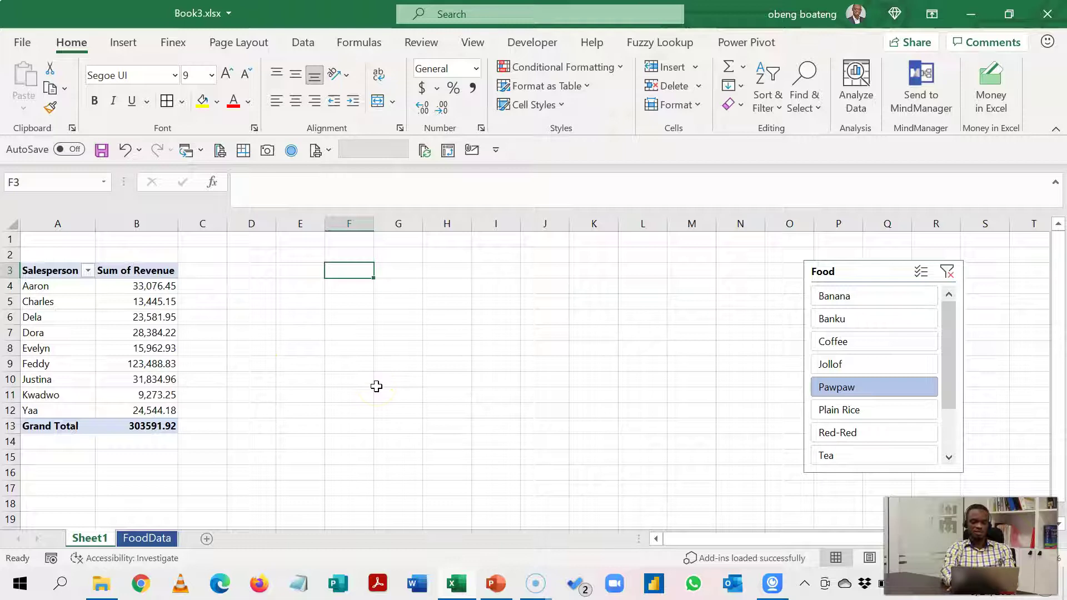
text(=)
key(Left)
key(Left)
key(Left)
key(Left)
key(Left)
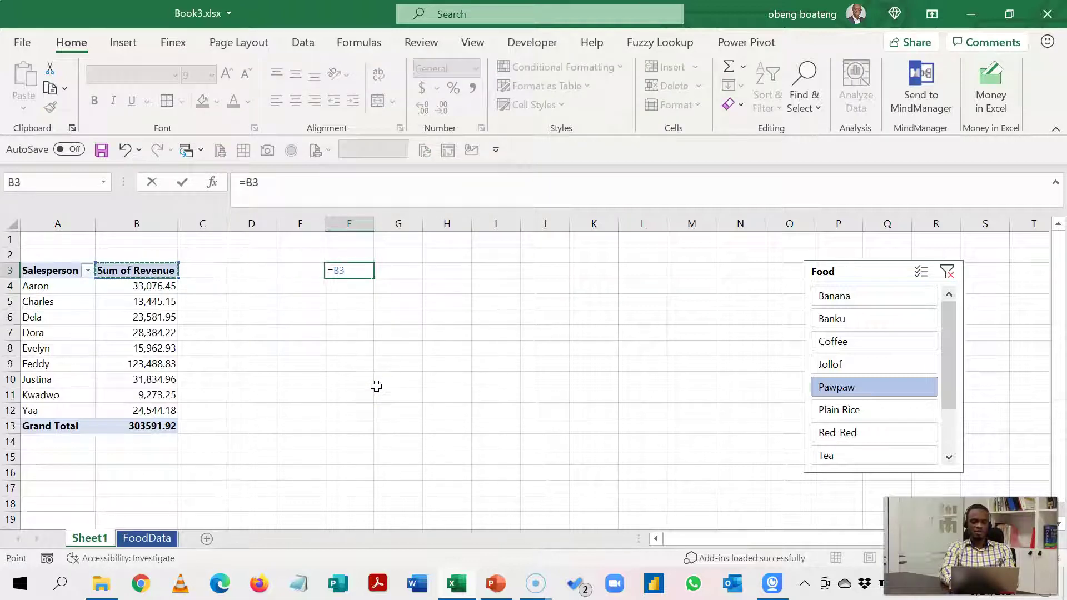
key(ctrl+Return)
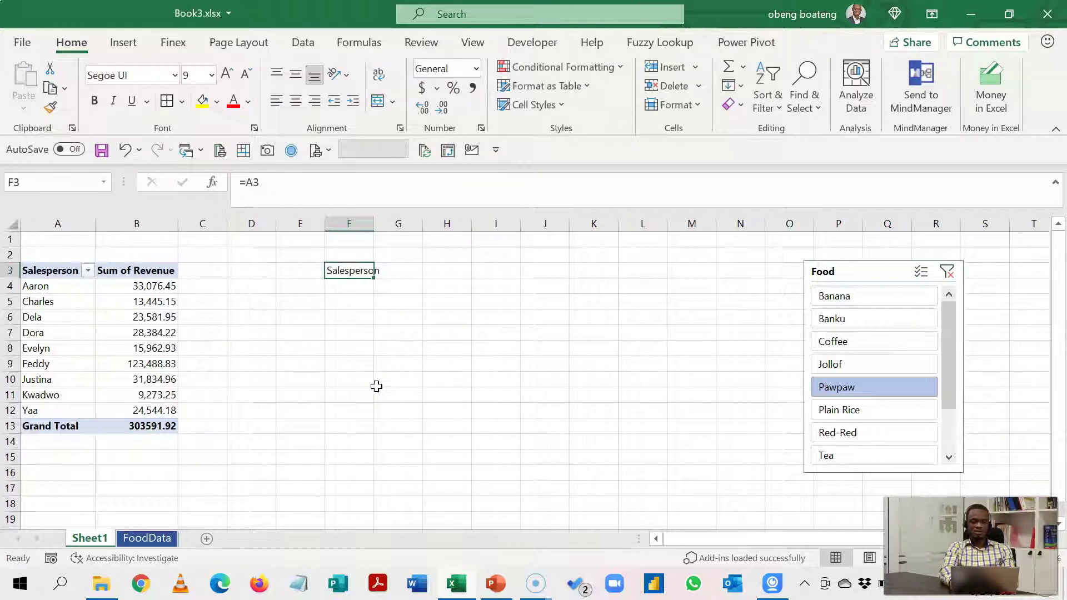
key(shift+Right)
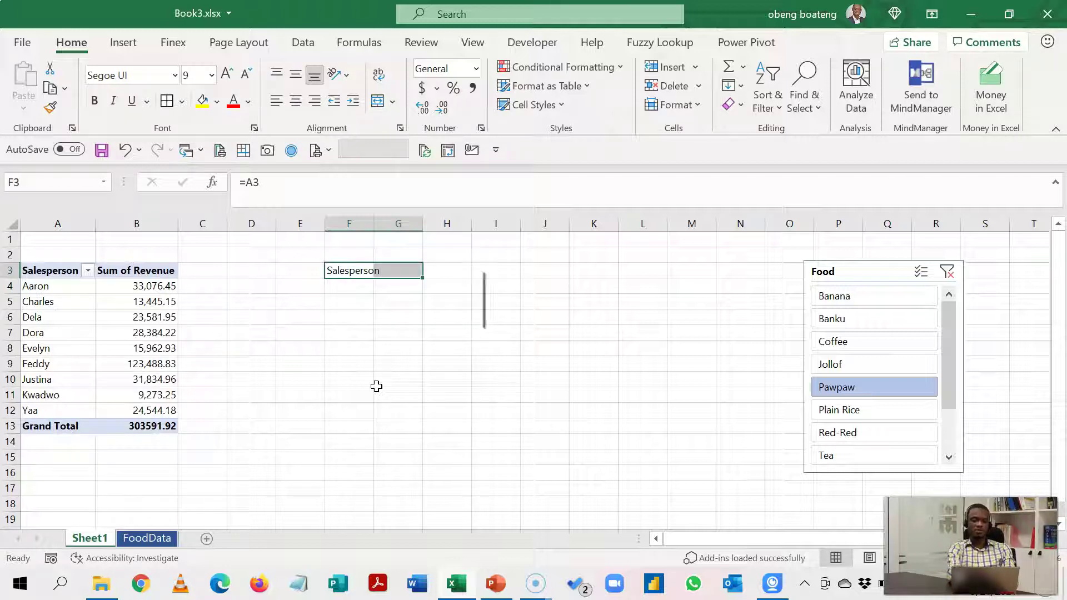
key(ctrl+r)
key(shift+Down)
key(shift+Down)
key(shift+Down)
key(shift+Down)
key(shift+Down)
key(shift+Down)
key(shift+Down)
key(shift+Down)
key(shift+Down)
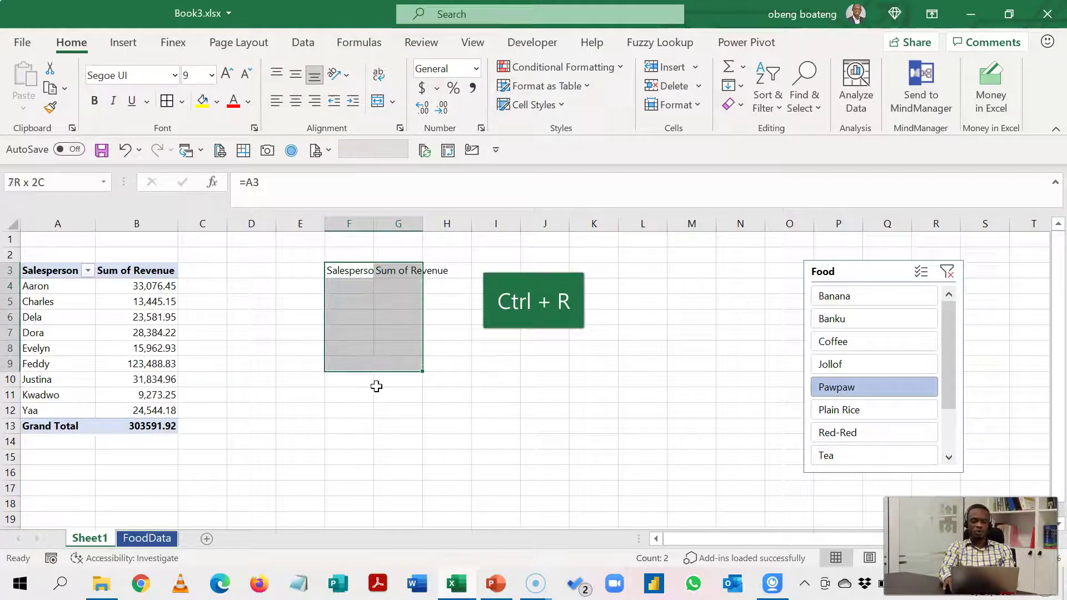
key(ctrl+d)
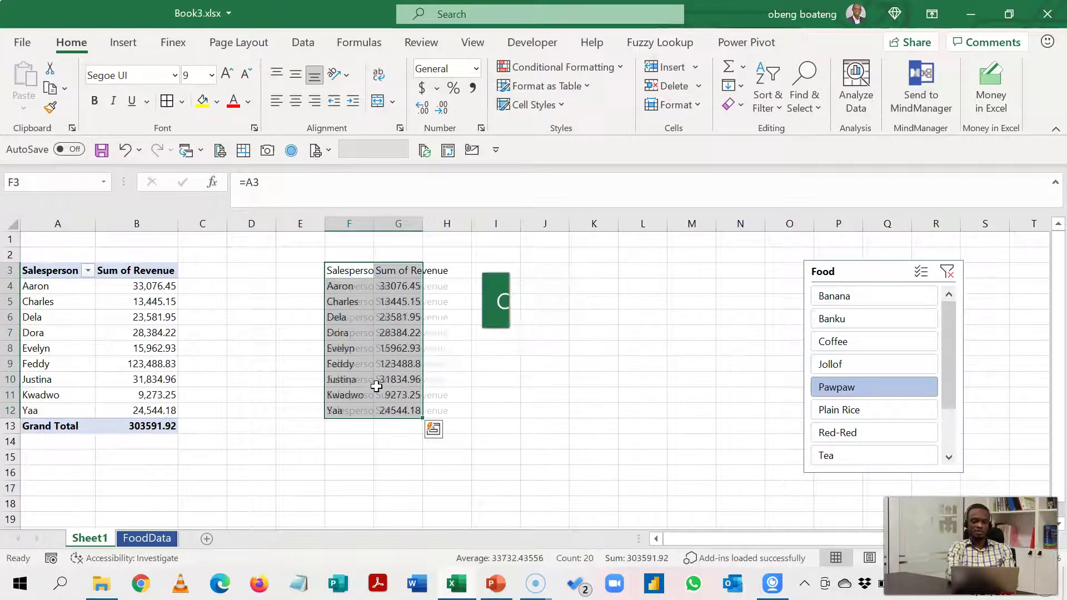
Autofit columns F and G to their contents.
double_click(374, 224)
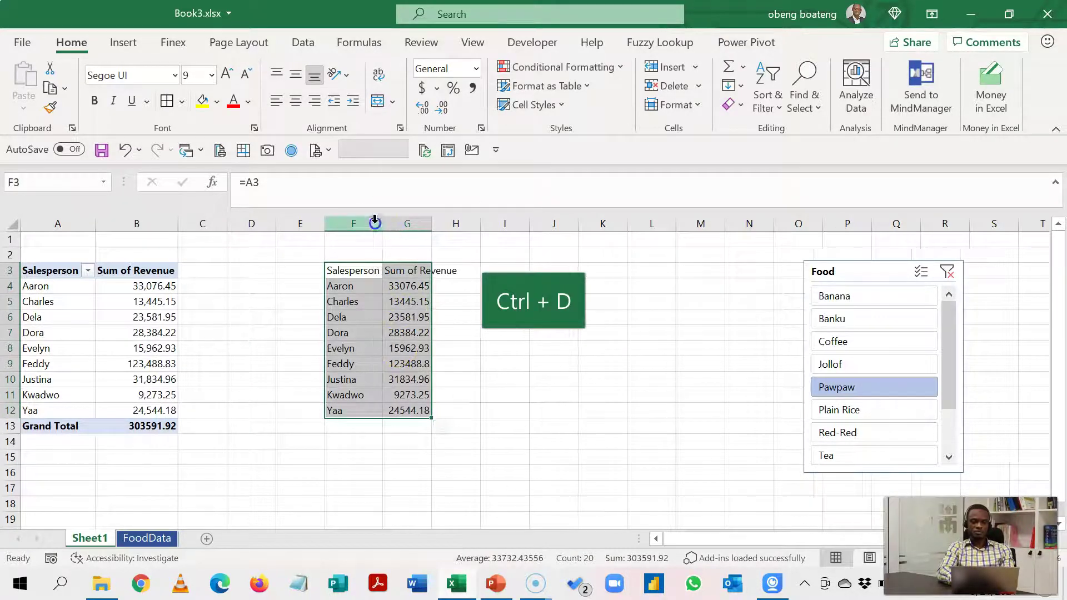
double_click(431, 223)
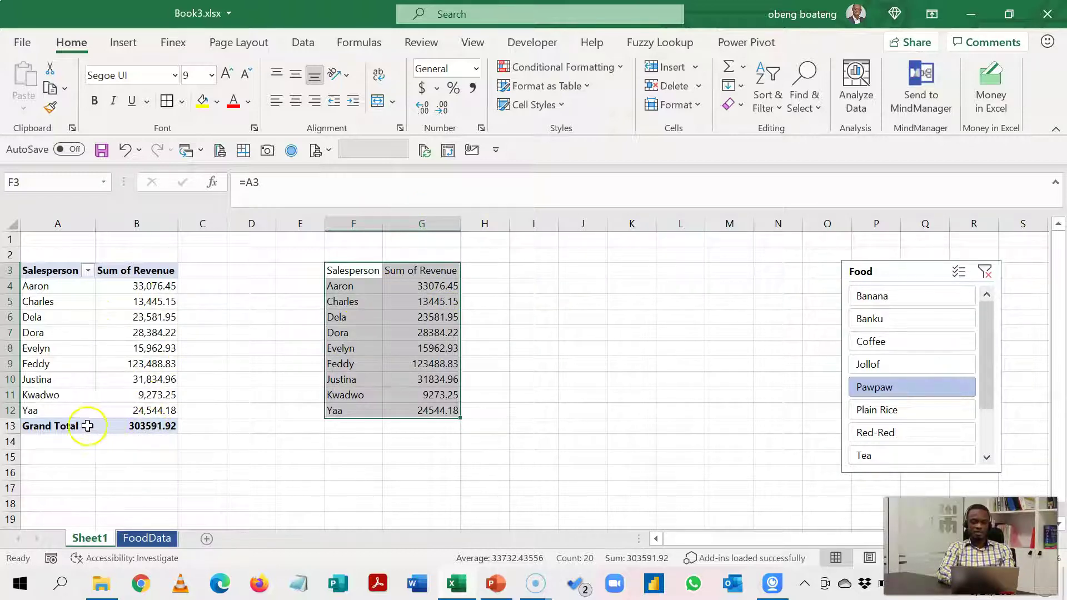
click(76, 426)
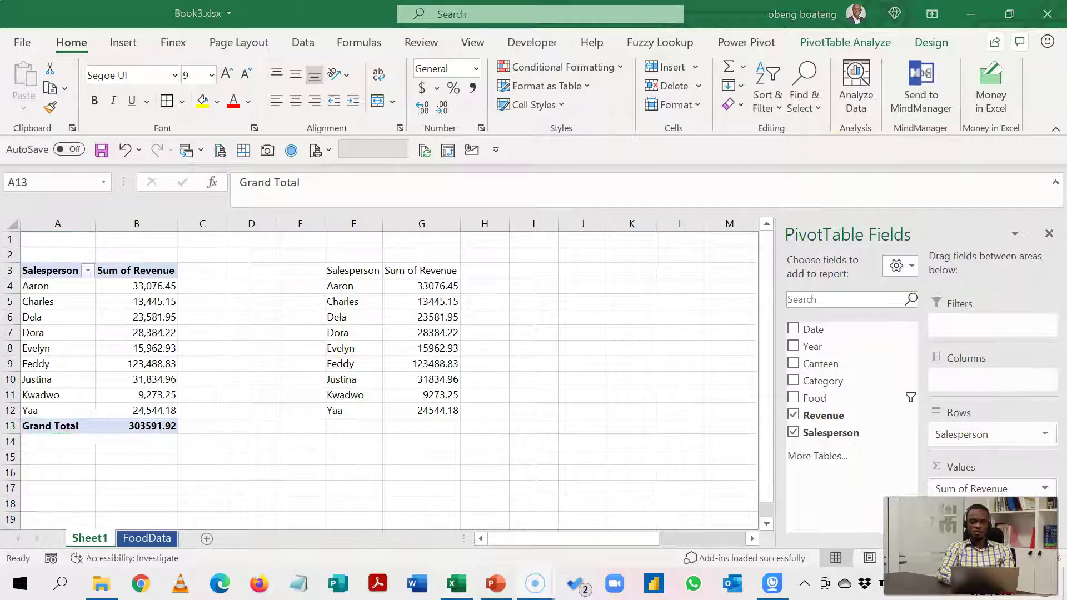
Turn Grand Totals off for rows and columns in PivotTable Design.
click(938, 49)
click(938, 48)
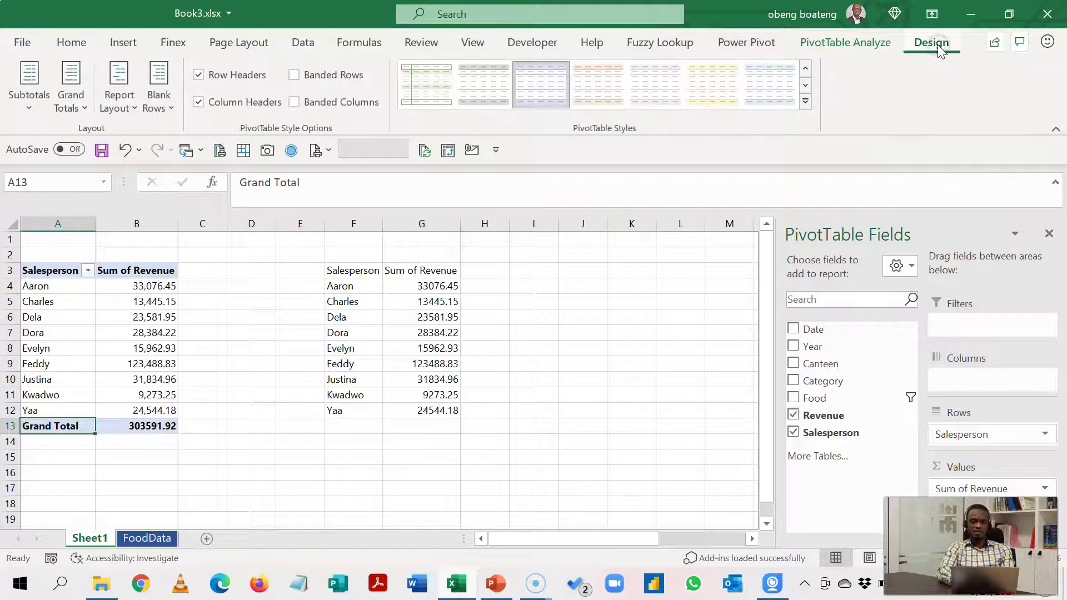
click(78, 106)
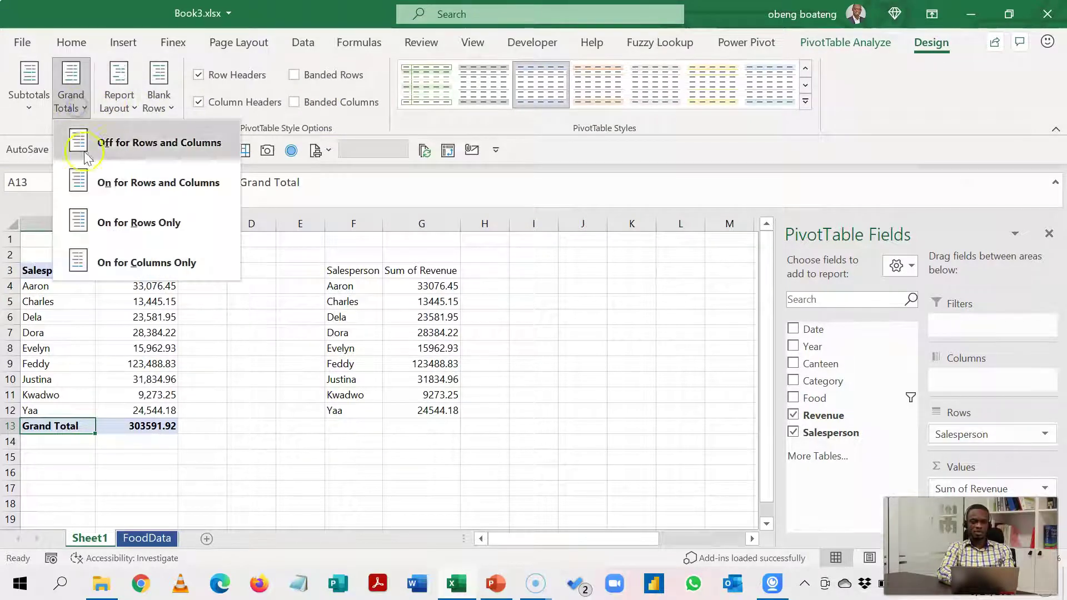
click(143, 143)
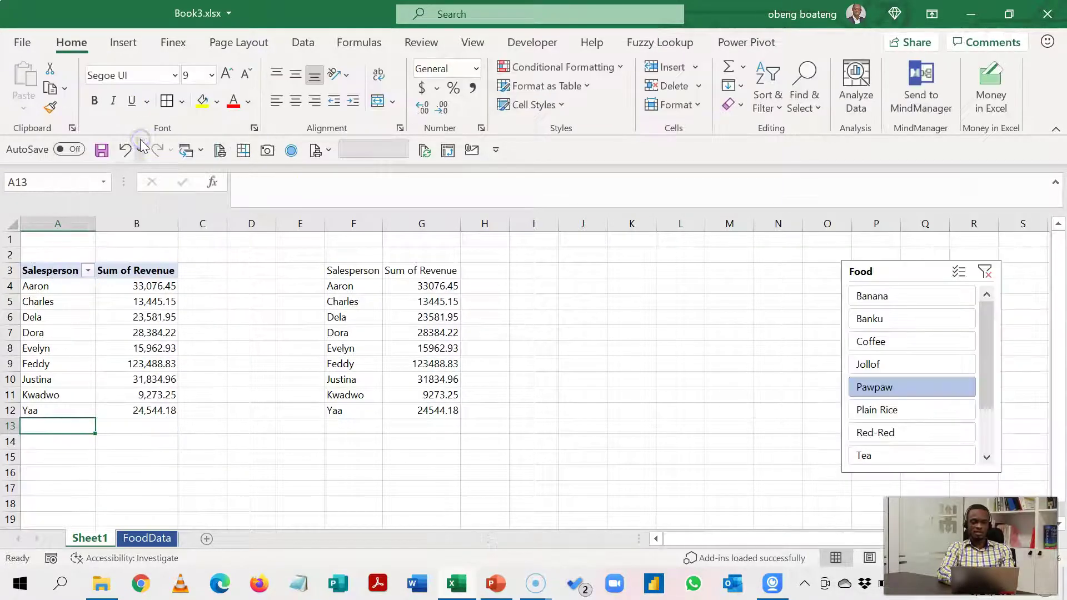
Check the F4 formula and select Evelyn in the pivot's Salesperson field.
click(357, 286)
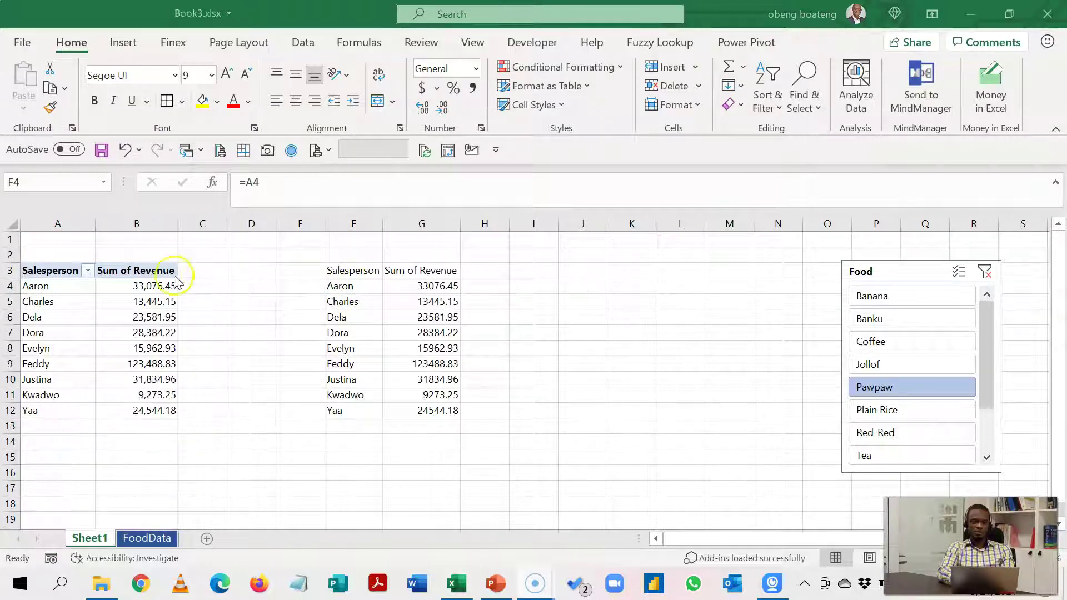
click(129, 298)
click(114, 318)
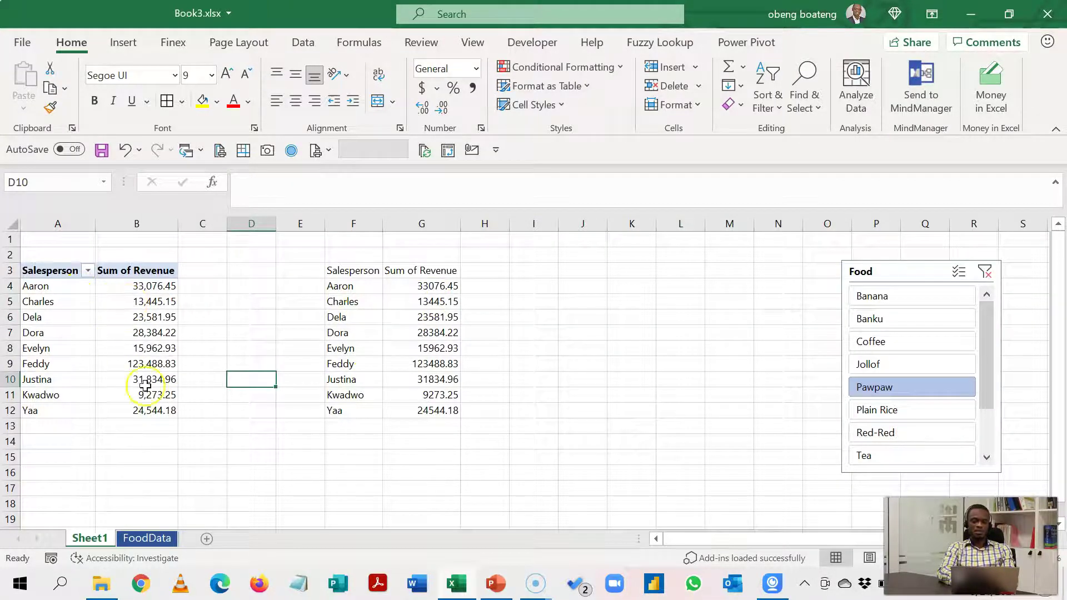
click(83, 347)
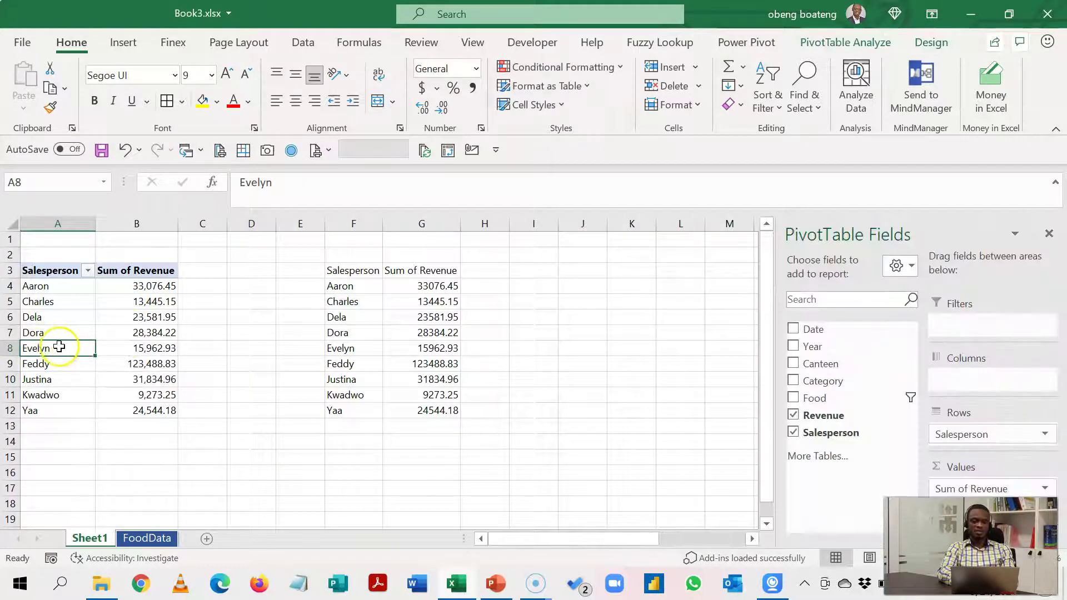
Enable 'Show items with no data' in the Salesperson field's Layout & Print settings.
right_click(58, 348)
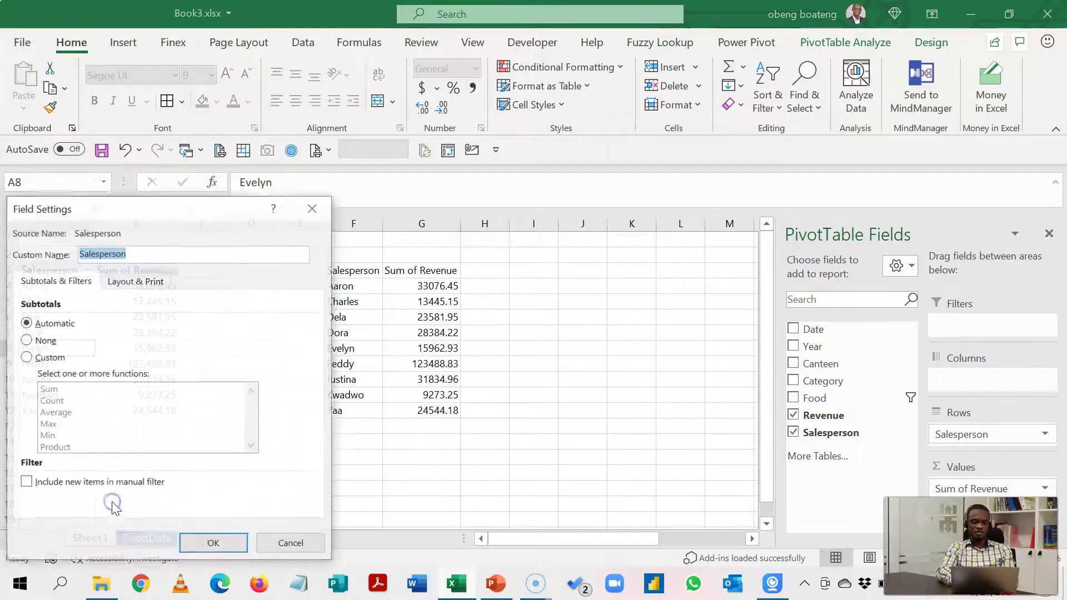
click(138, 282)
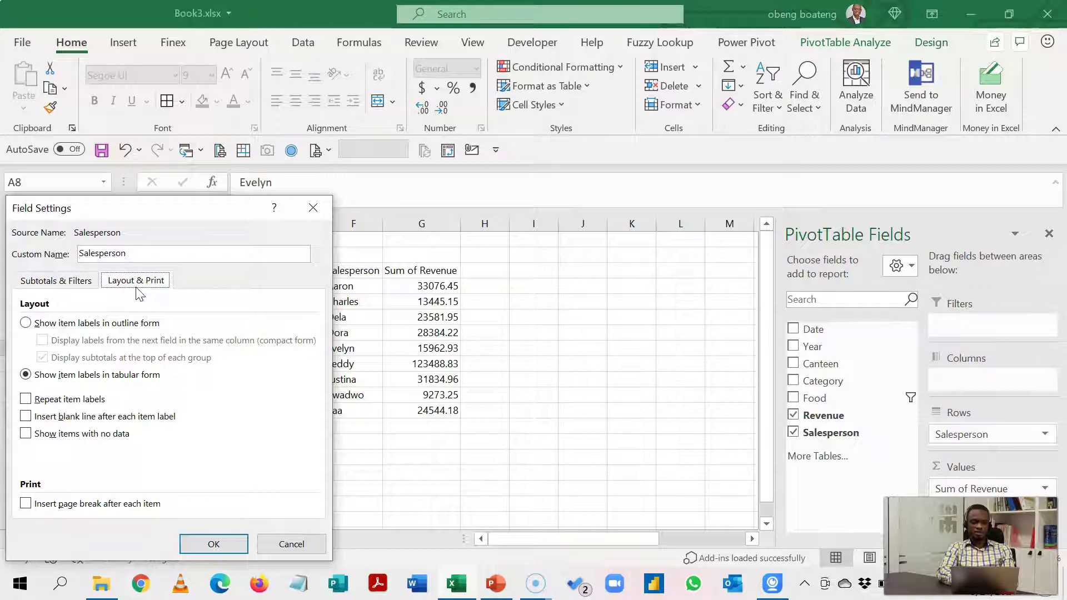
click(26, 434)
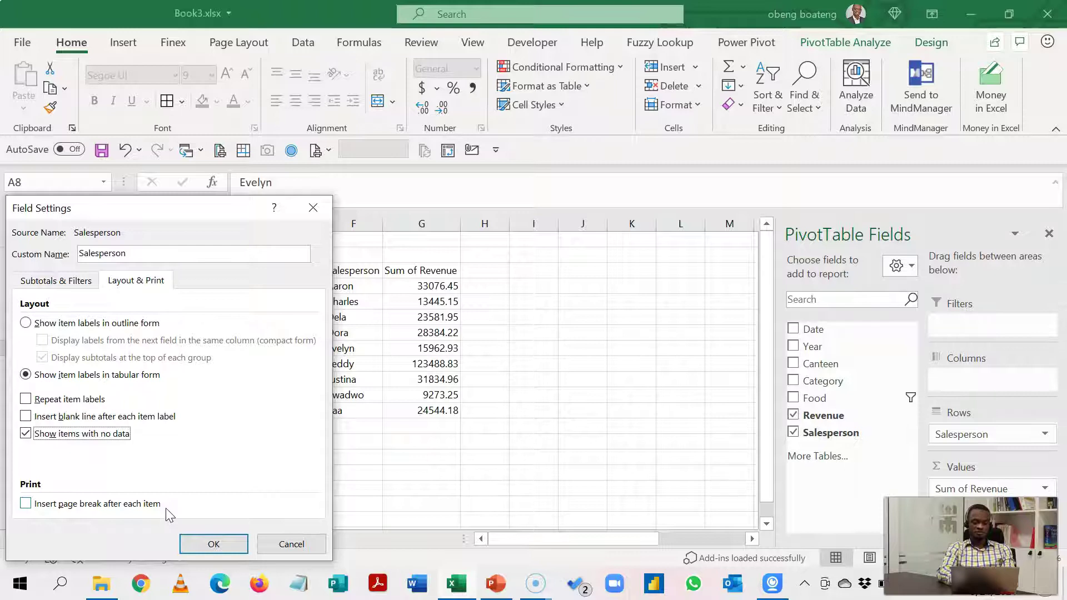
click(206, 539)
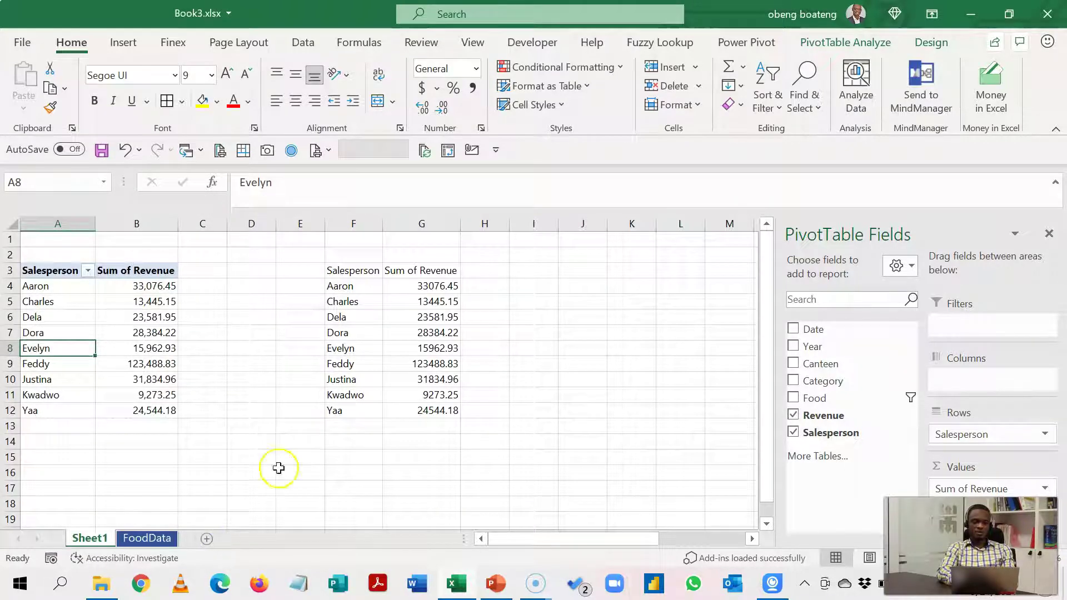
Add a 'Maximum Sales' header in H3 and apply all borders to F3:H12.
drag(365, 275, 405, 284)
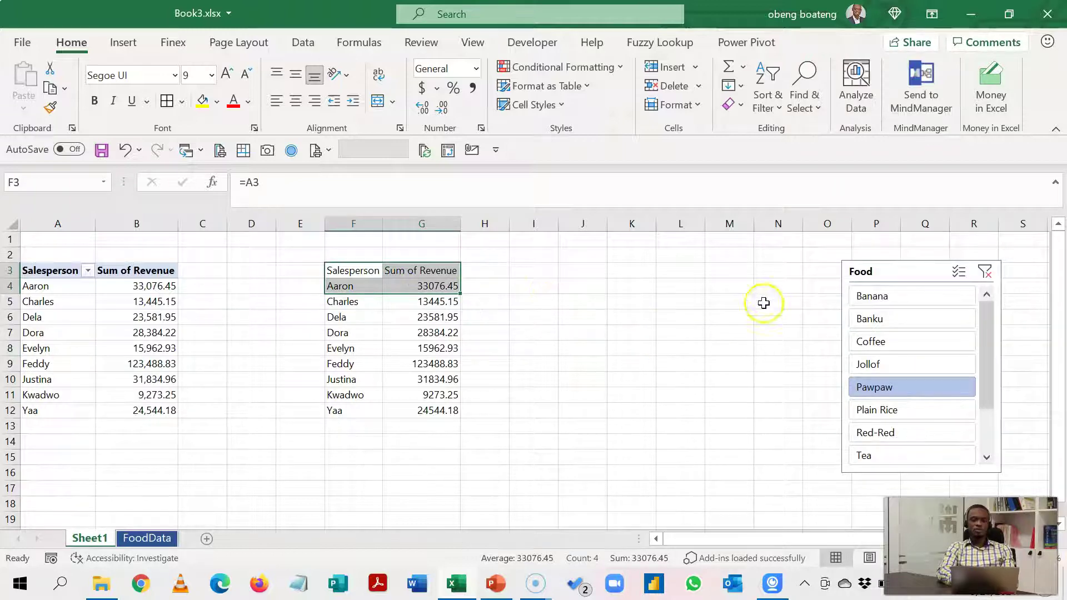
click(496, 273)
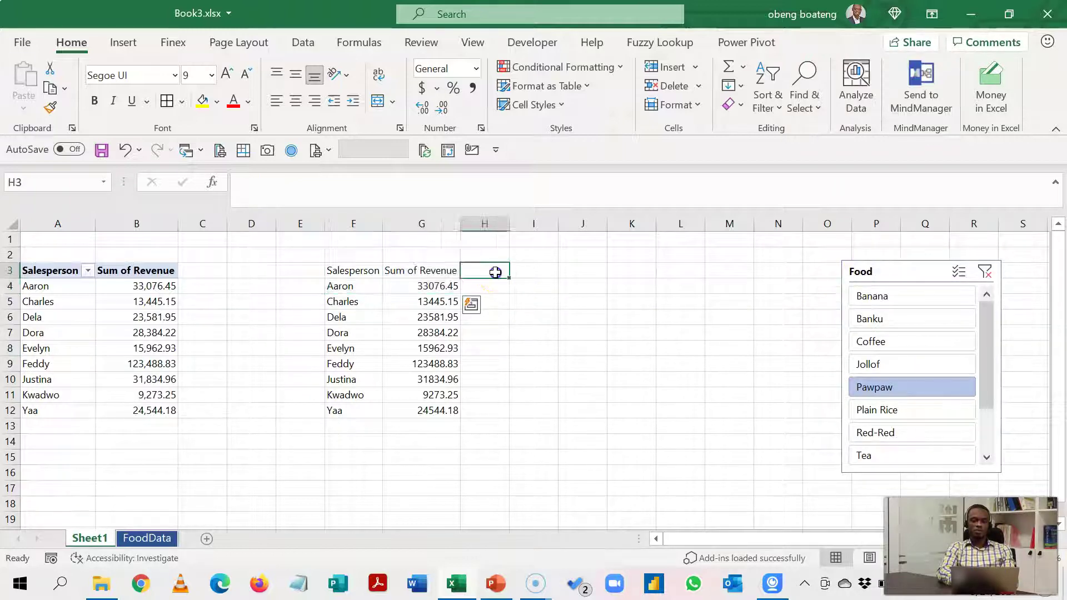
drag(516, 225, 555, 224)
text(M)
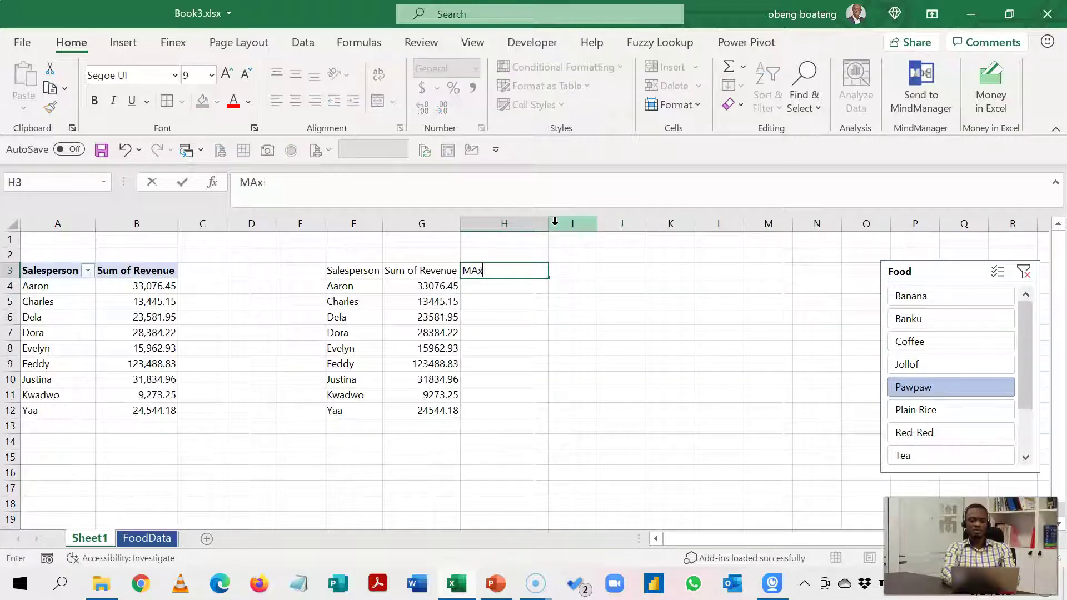
text(aximum Sales)
key(ctrl+Return)
key(shift+Left)
key(shift+Left)
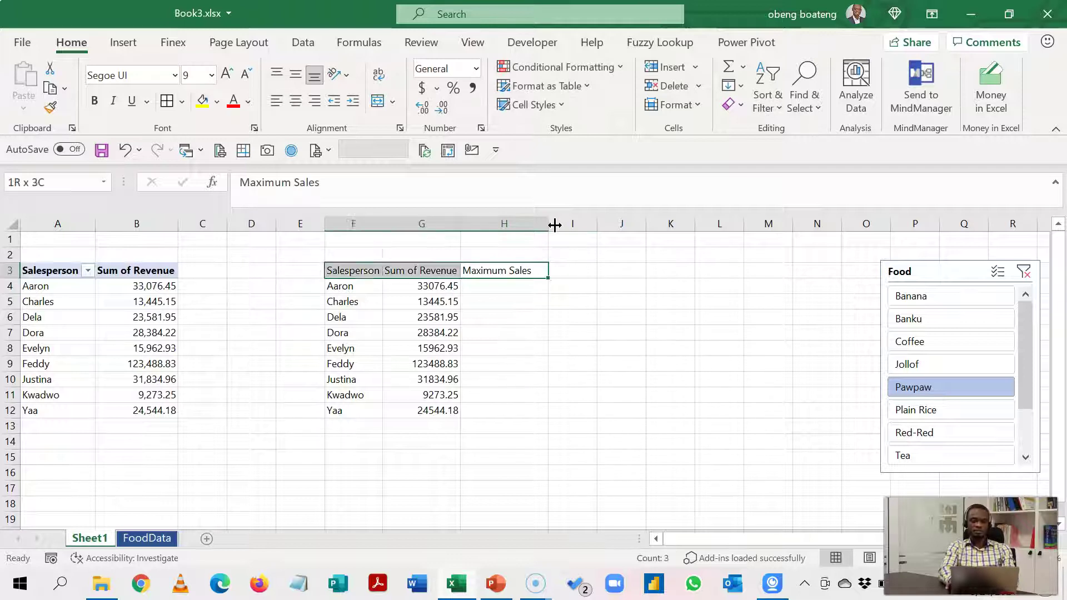
key(shift+Down)
key(shift+Down)
key(shift+Down)
key(shift+Down)
key(shift+Down)
key(shift+Down)
key(shift+Down)
key(shift+Down)
key(shift+Down)
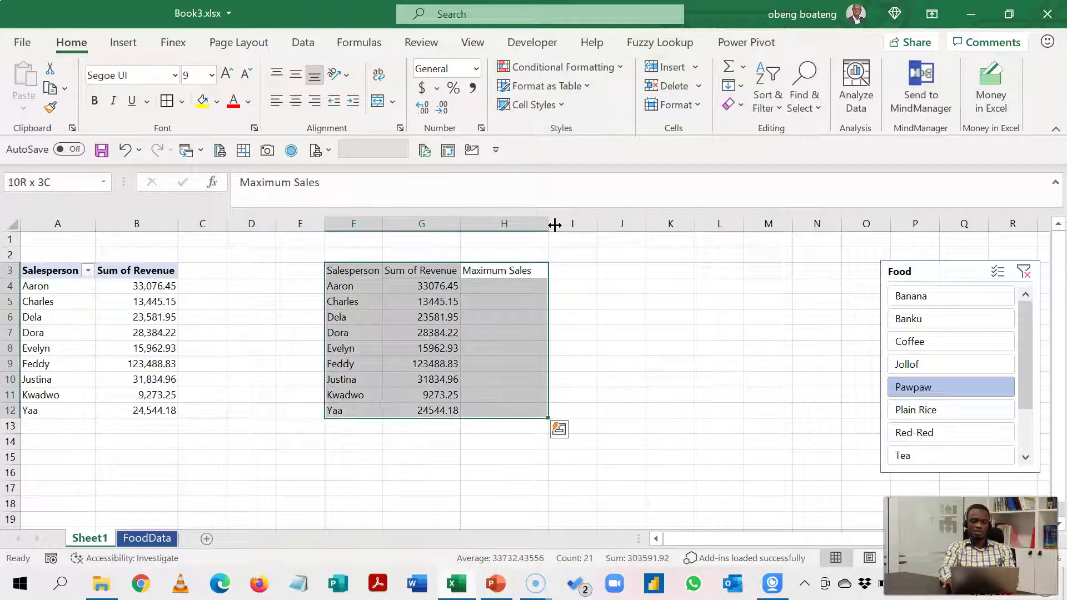
key(alt+h)
key(b)
key(a)
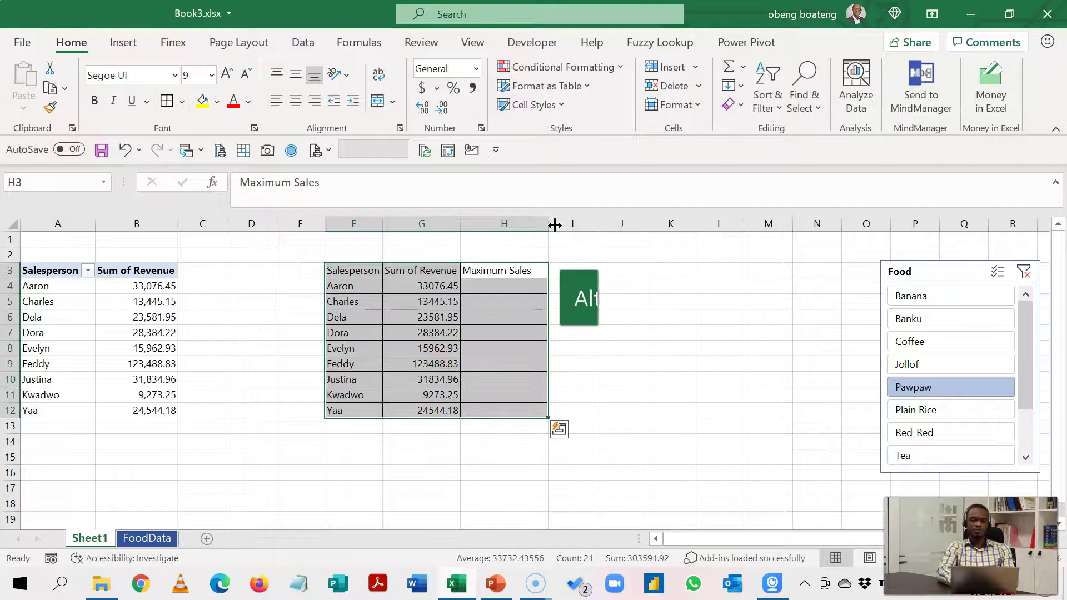
Widen column G and give the revenues G4:G12 thousands separators.
drag(460, 224, 483, 224)
click(539, 287)
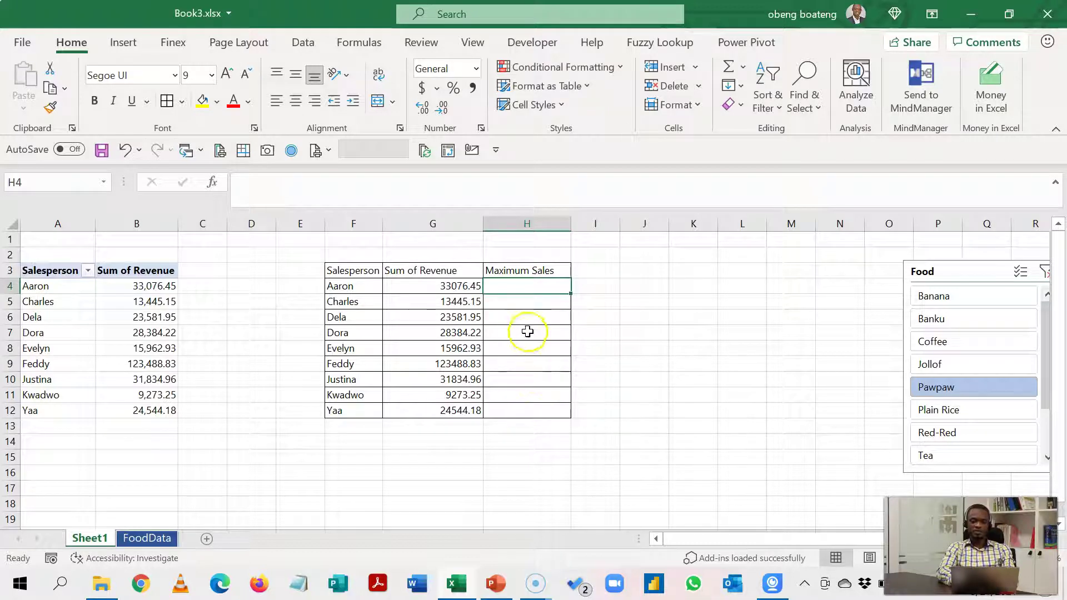
drag(465, 286, 458, 409)
key(ctrl+shift+1)
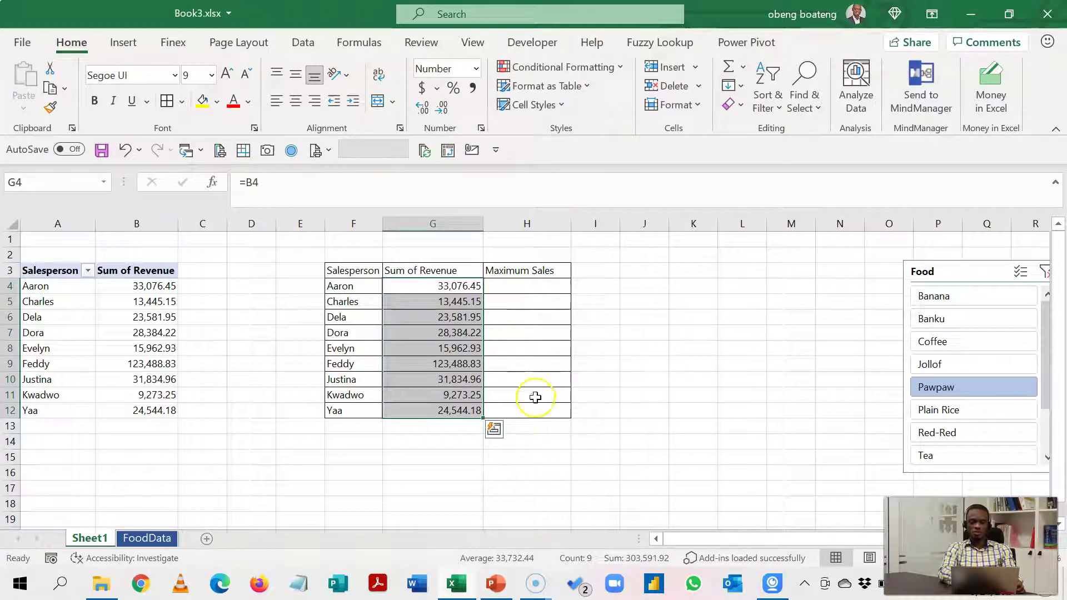
click(535, 288)
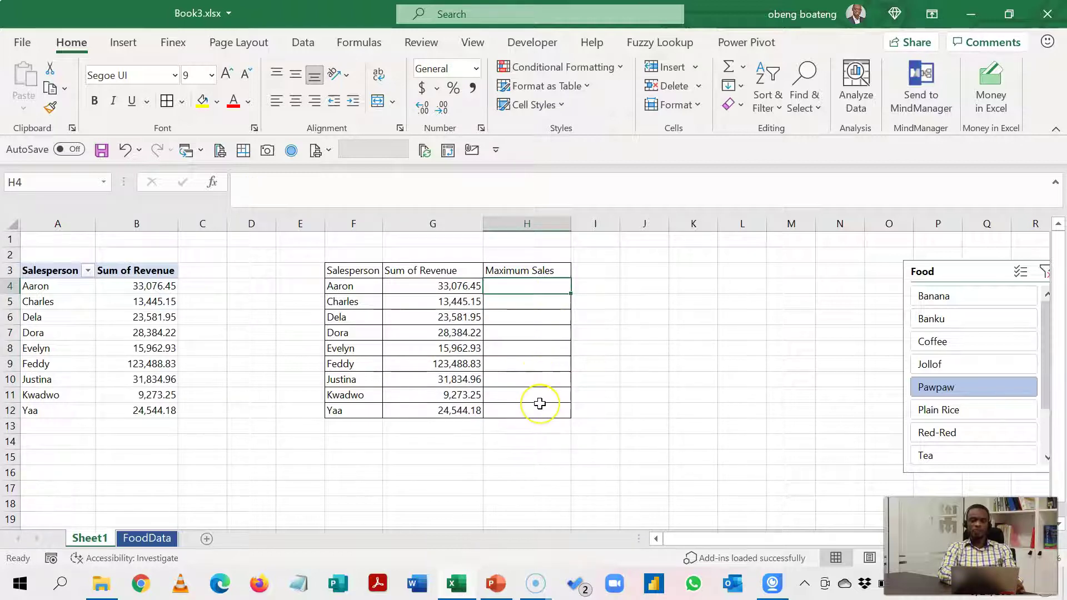
Enter =IF(G4=MAX($G$4:$G$12),G4,NA()) in H4.
text(=IF()
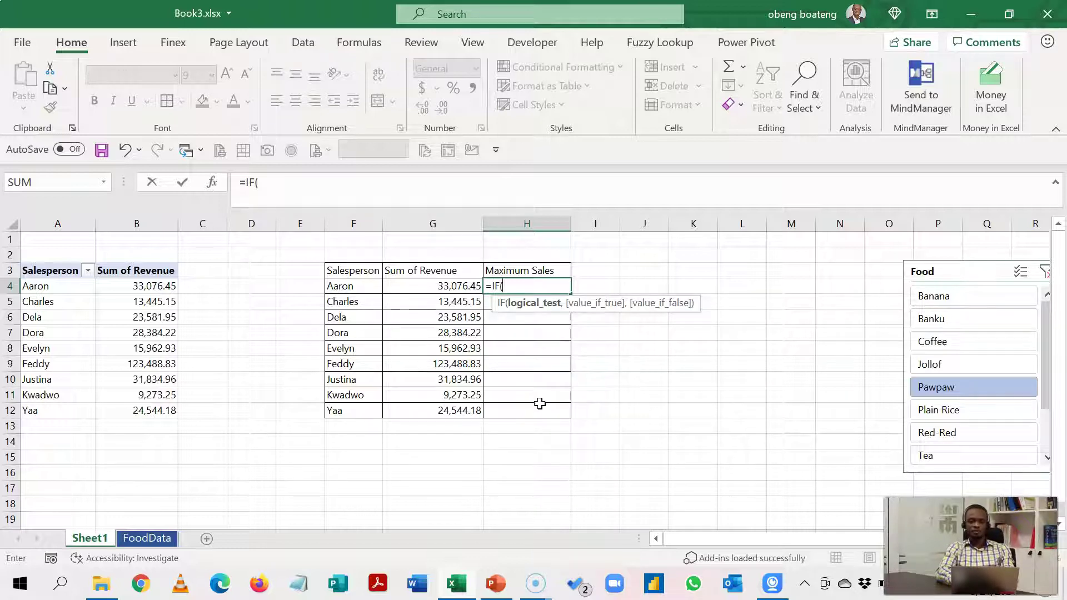
click(449, 286)
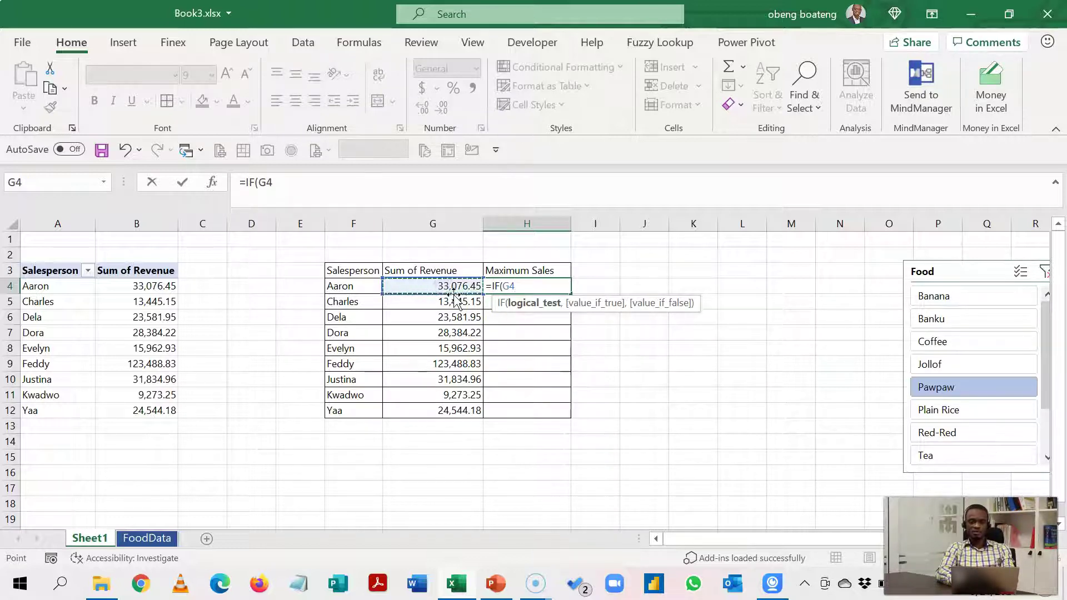
text(=)
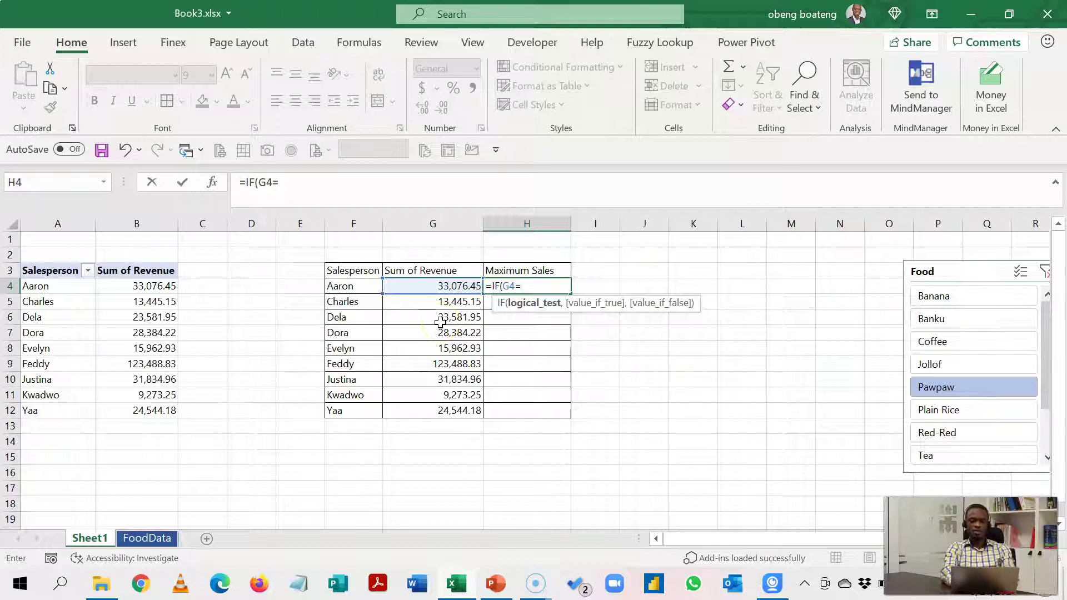
text(MAX)
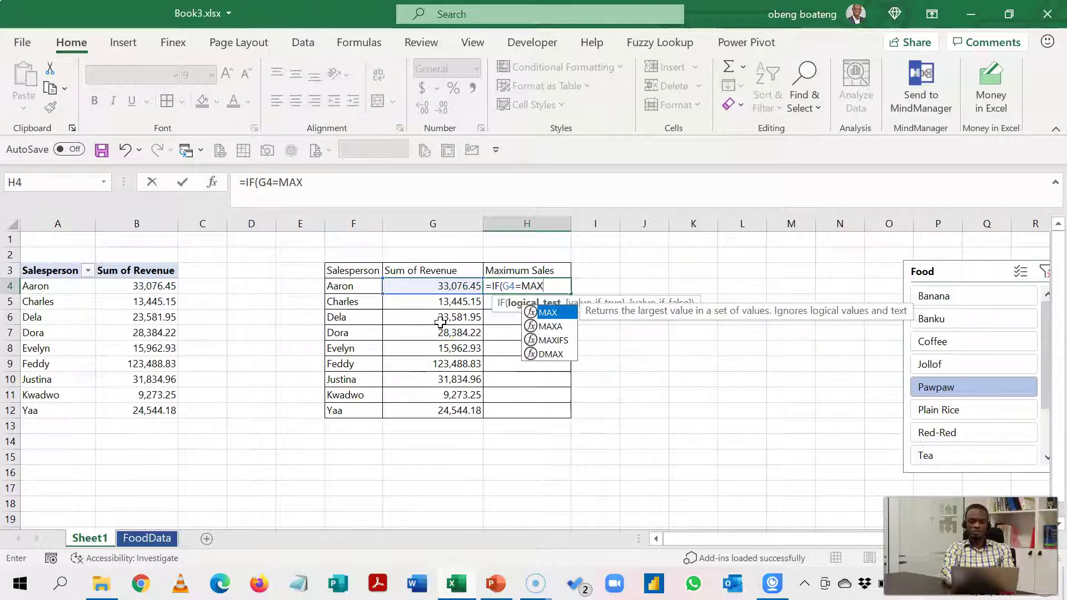
text(()
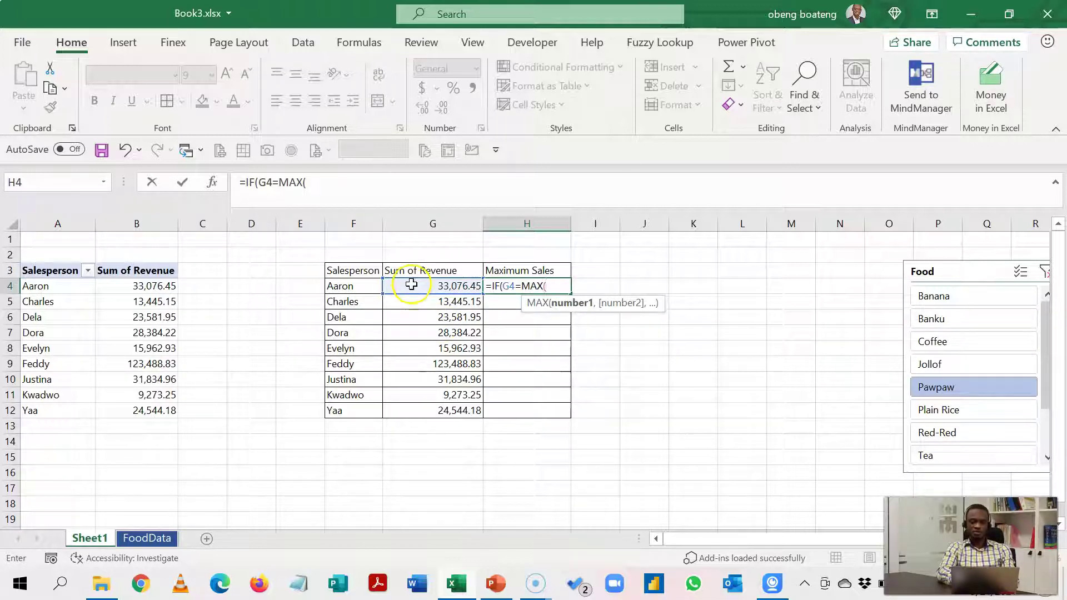
drag(411, 285, 414, 410)
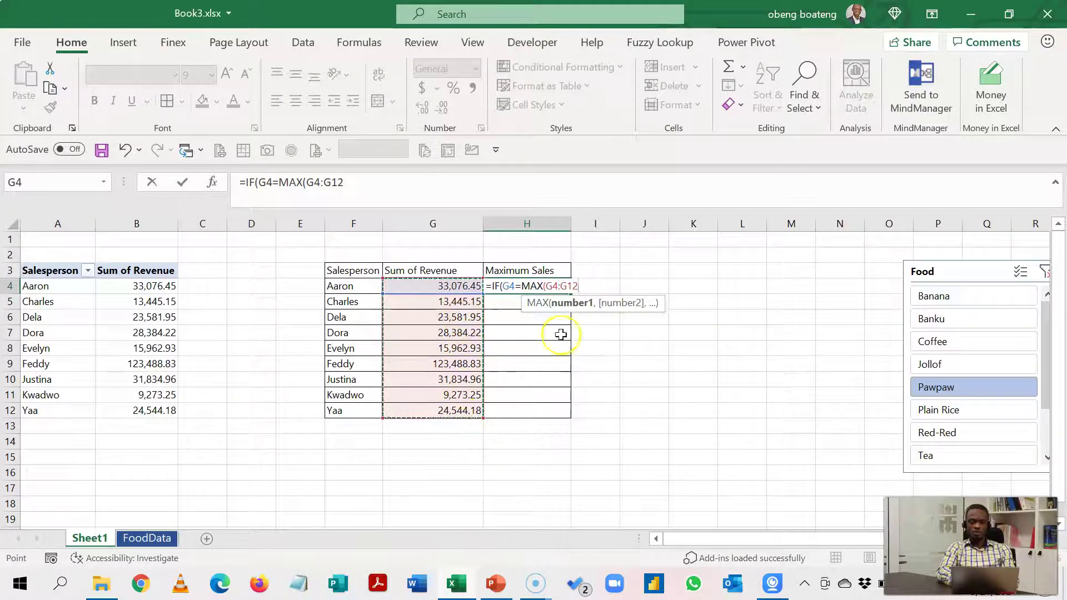
key(F4)
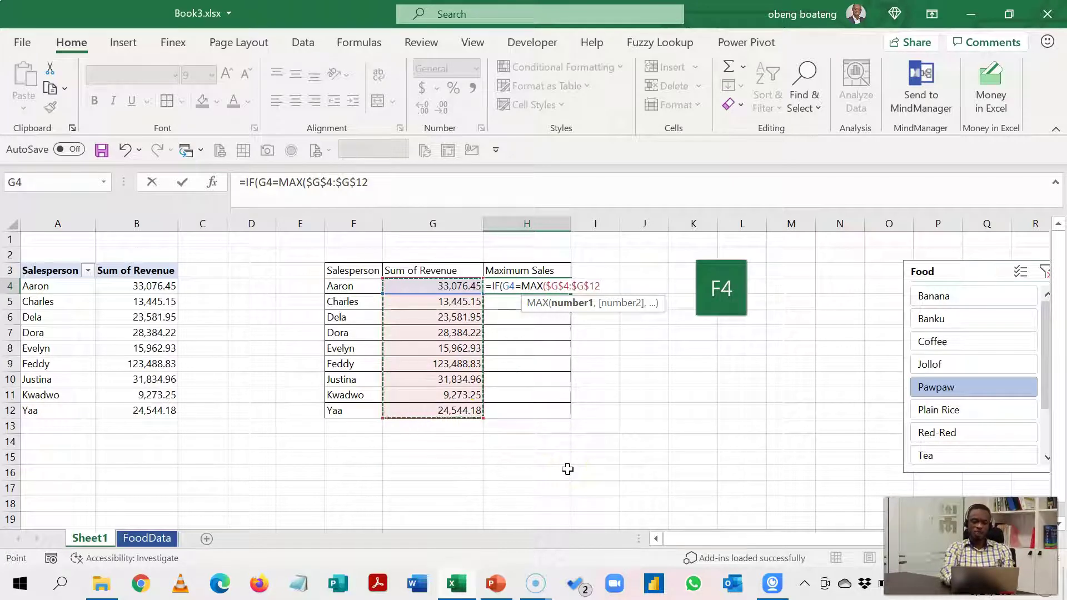
text())
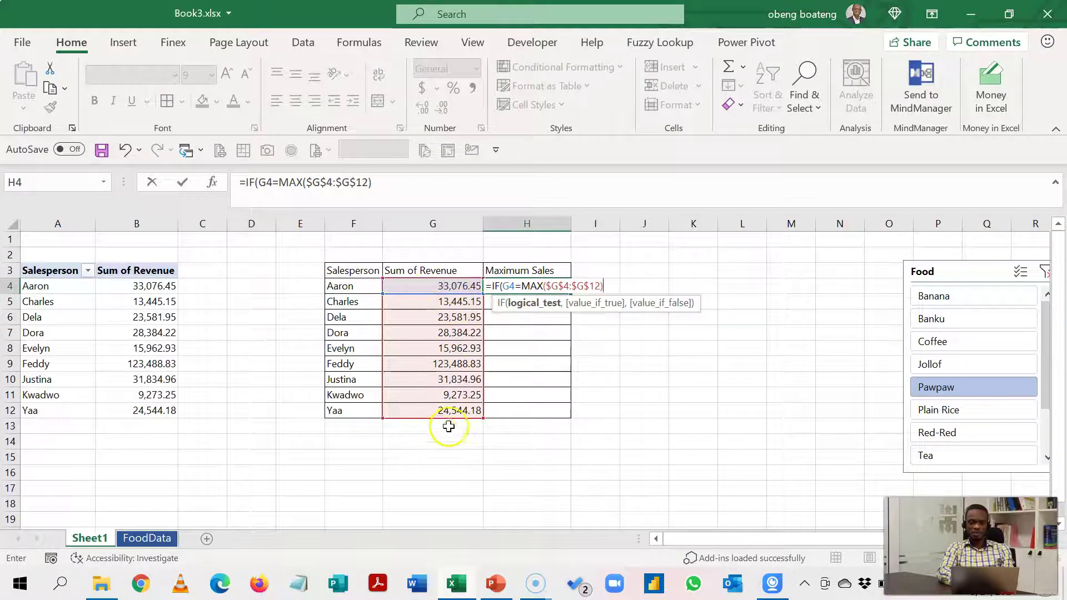
text(,)
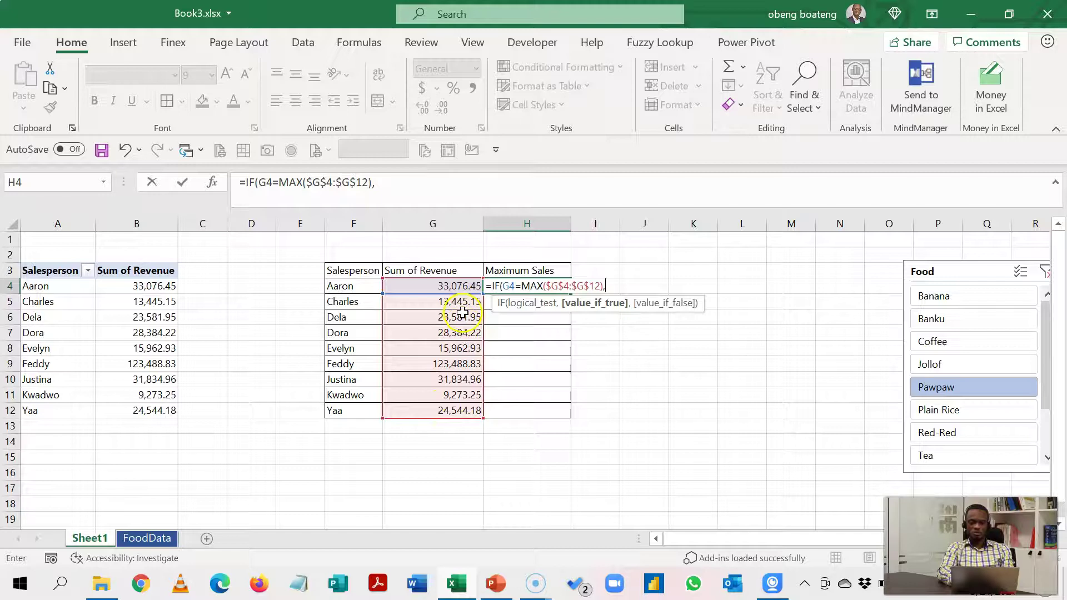
click(452, 289)
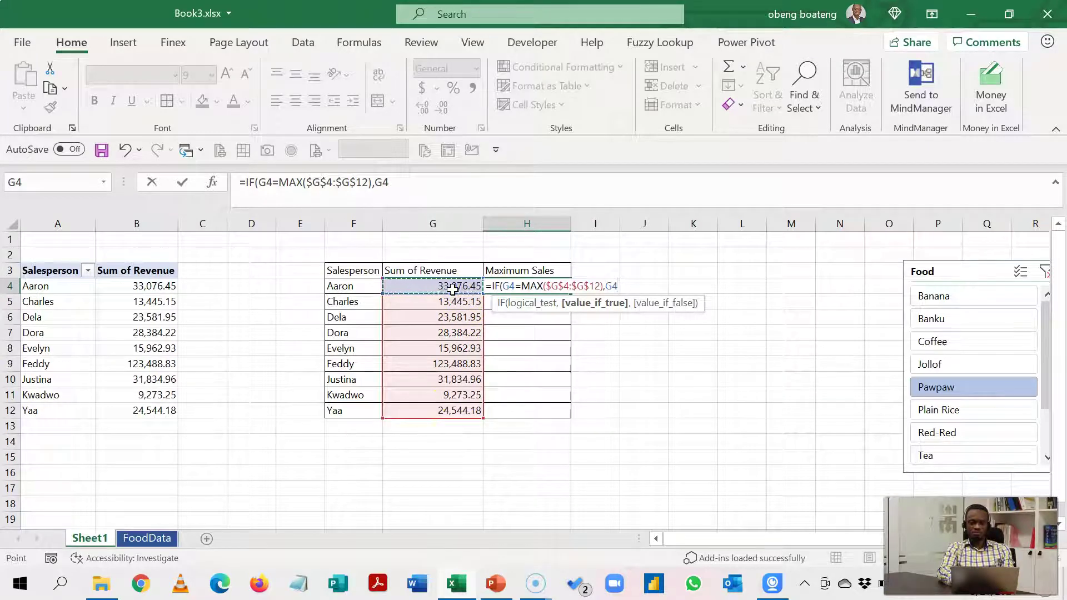
text(,)
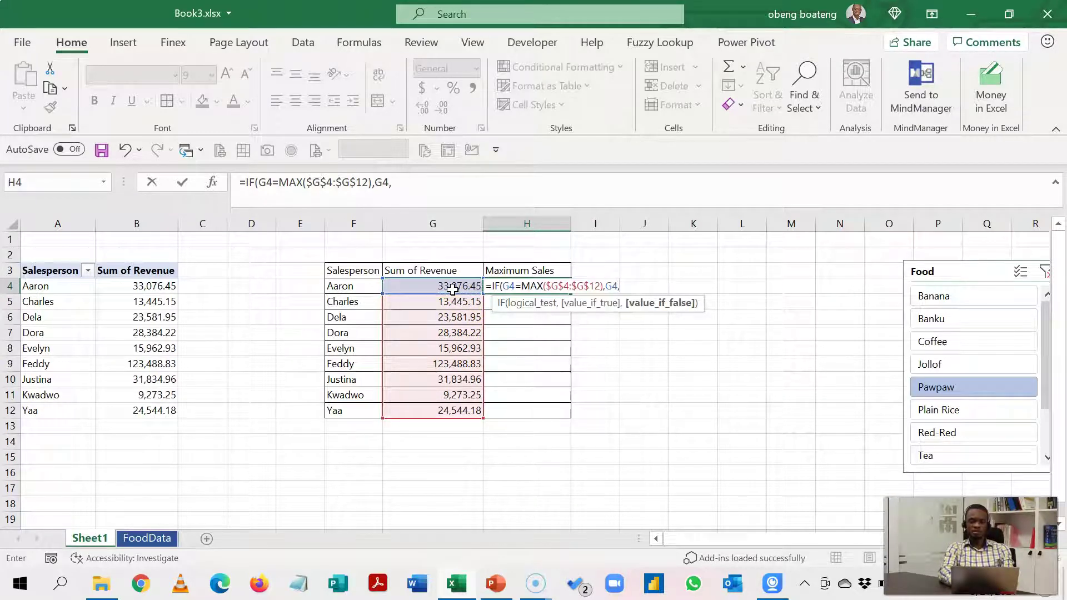
text(NA)
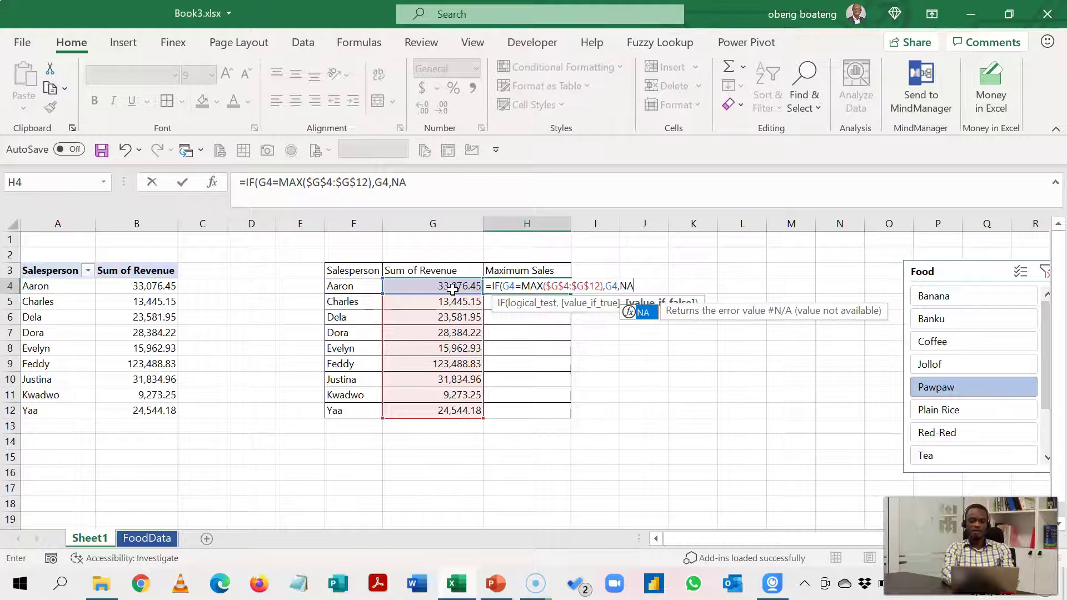
text(()
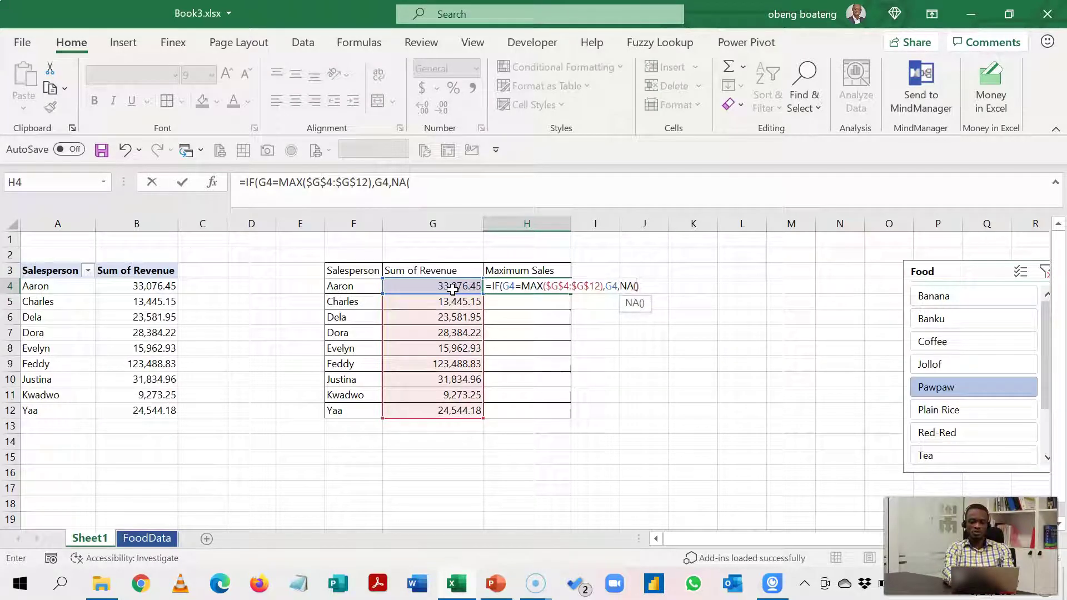
text())
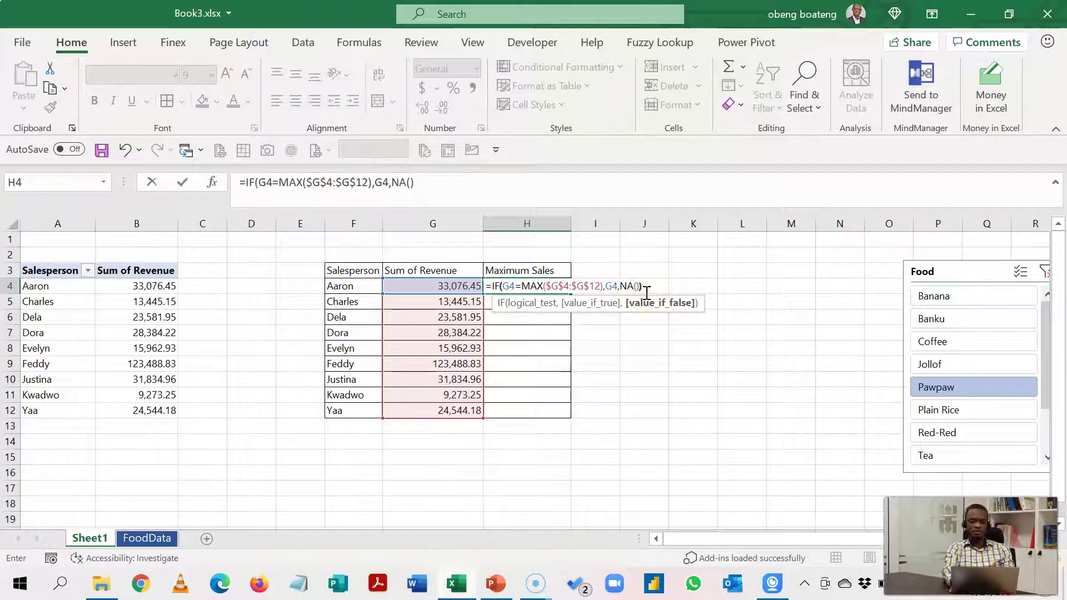
text())
key(Return)
Fill the Maximum Sales formula down to H12 and check Feddy's row H9.
key(Up)
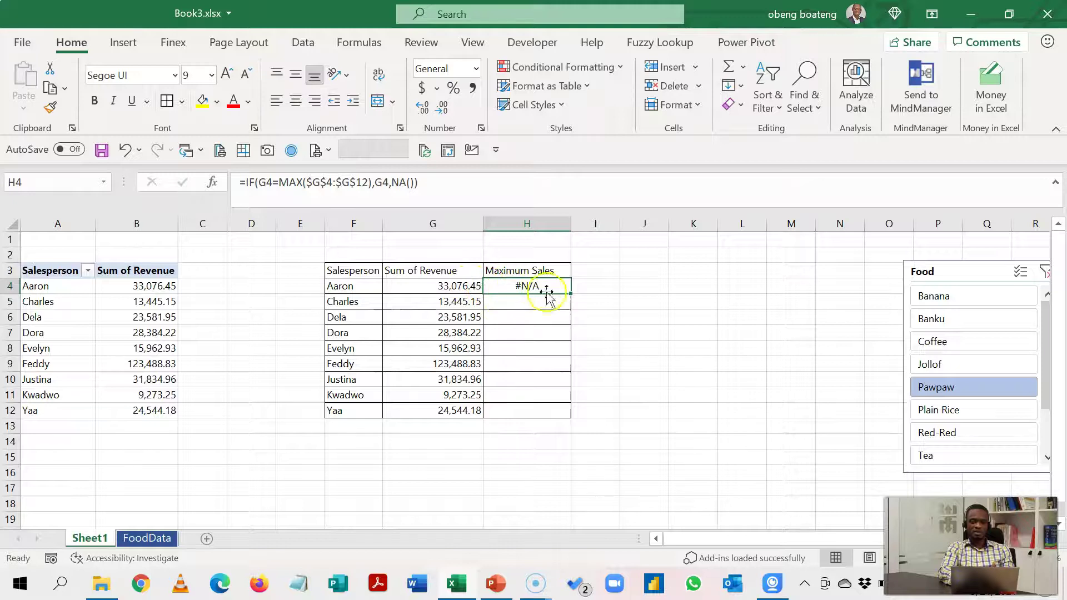
key(shift+Down)
key(shift+Down)
key(shift+Down)
key(shift+Down)
key(shift+Down)
key(shift+Down)
key(shift+Down)
key(shift+Down)
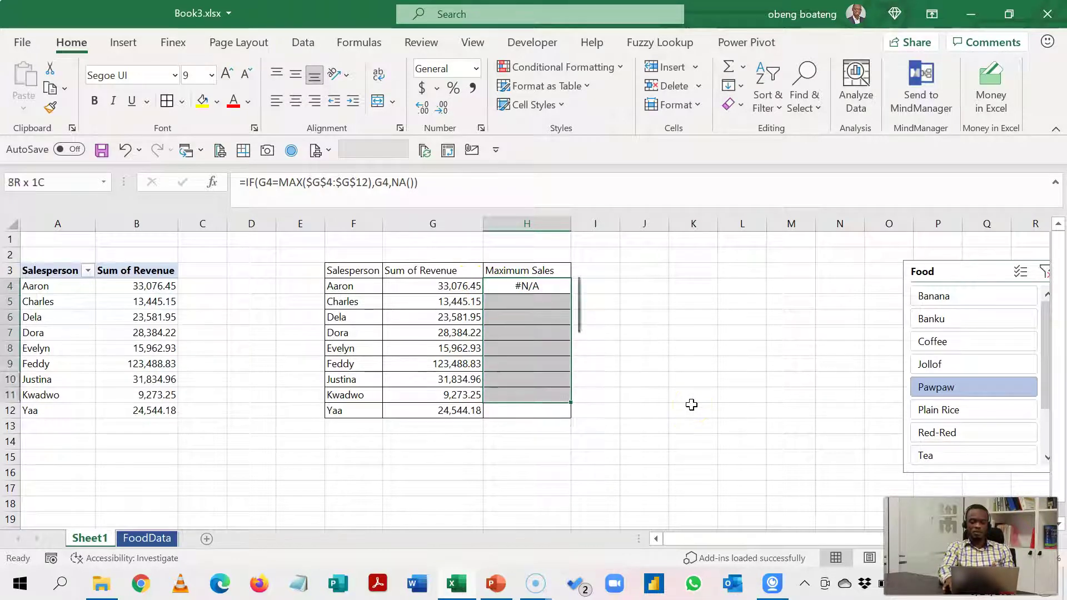
key(ctrl+d)
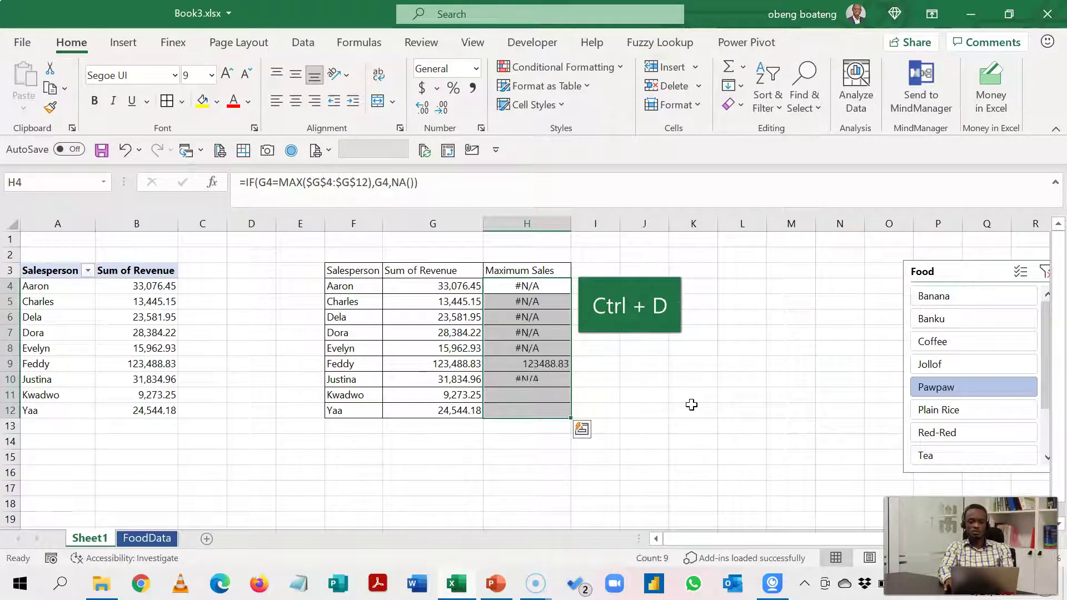
click(520, 364)
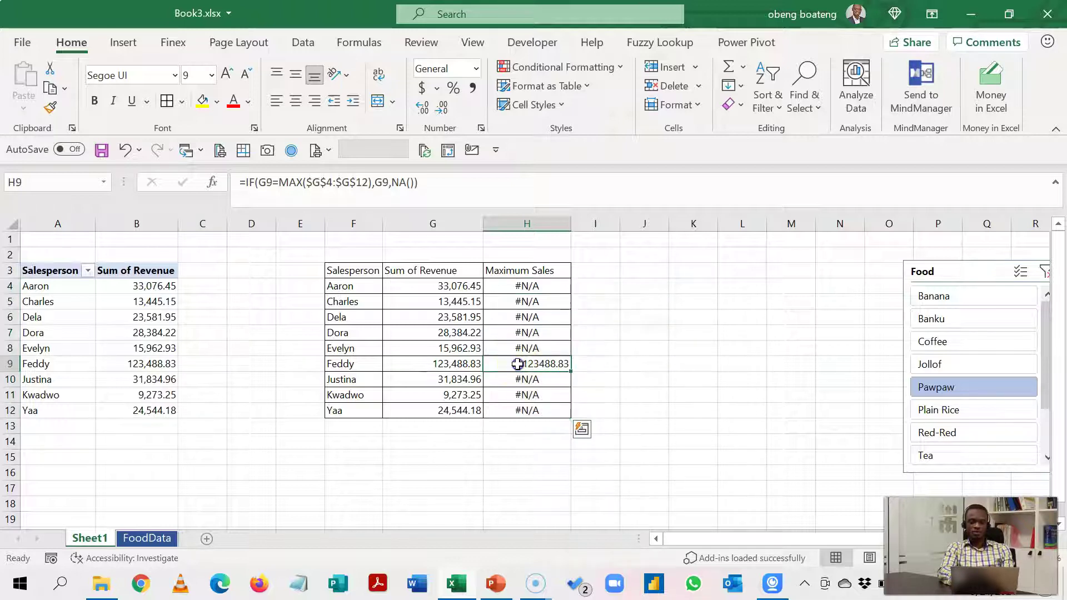
Format H9 with thousands separators, filter the slicer to Plain Rice, and move it to columns O–Q.
key(ctrl+shift+1)
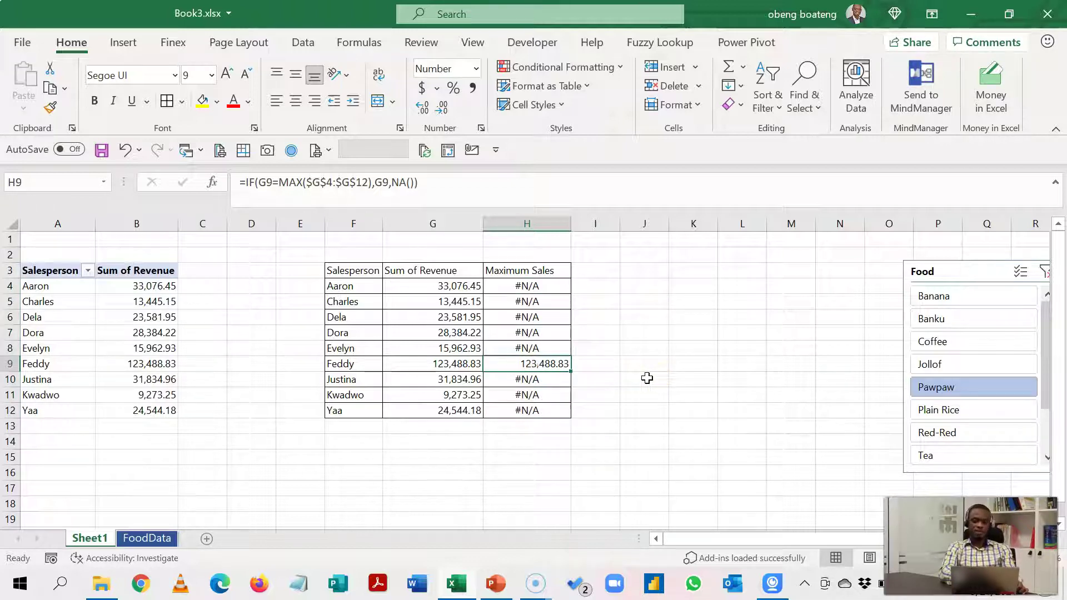
drag(923, 272, 688, 263)
click(727, 335)
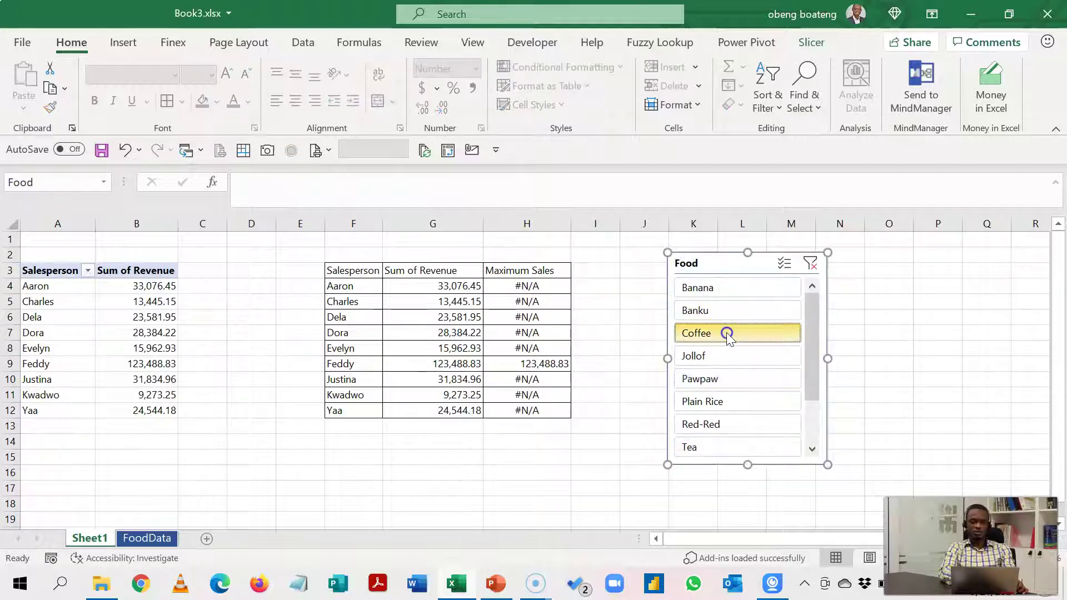
click(709, 402)
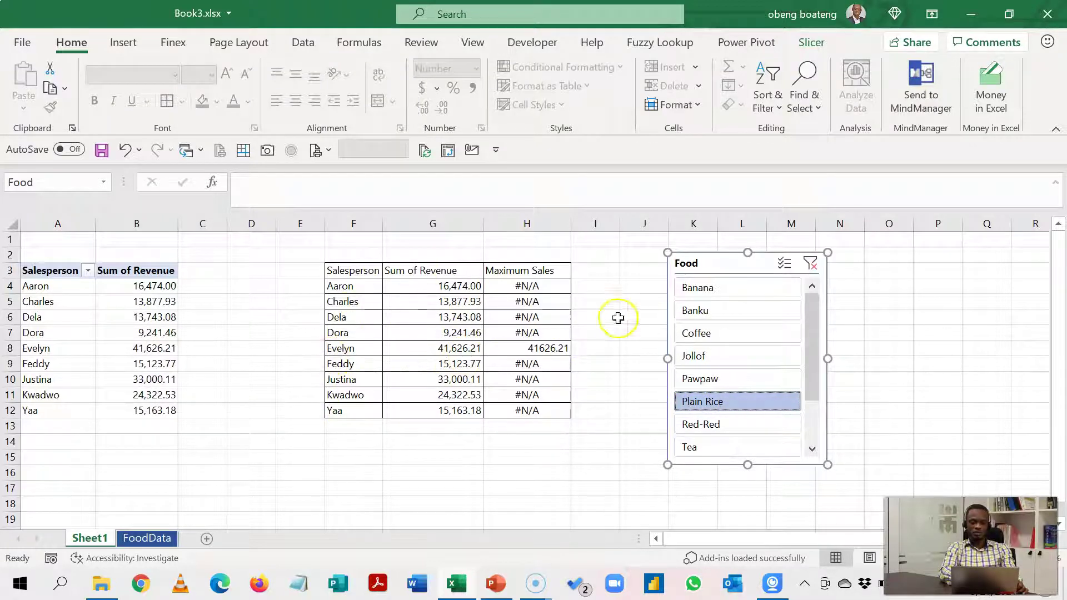
drag(720, 272, 920, 269)
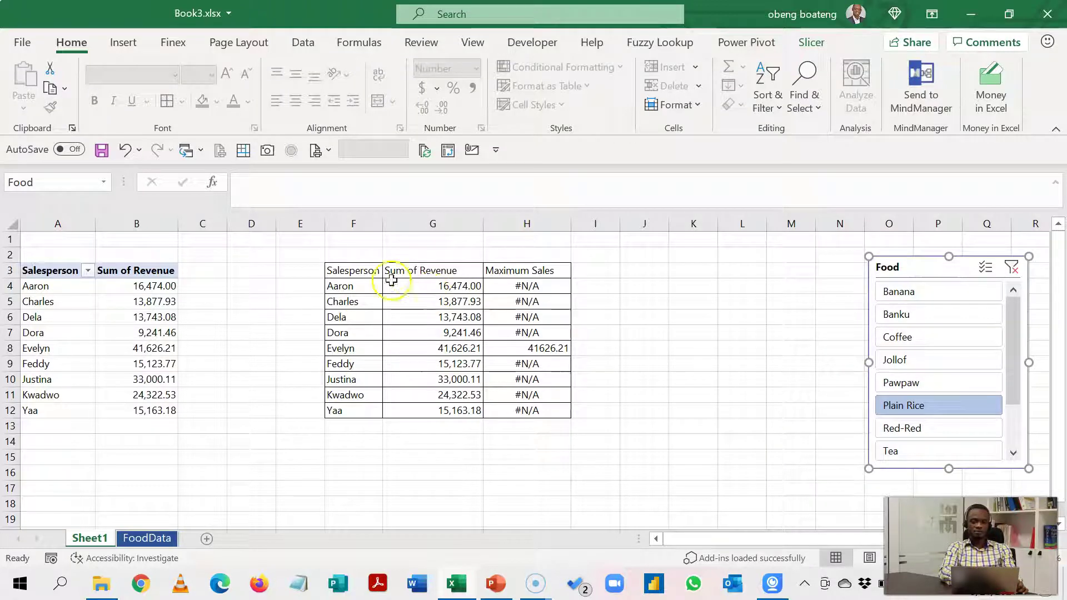
drag(357, 270, 504, 408)
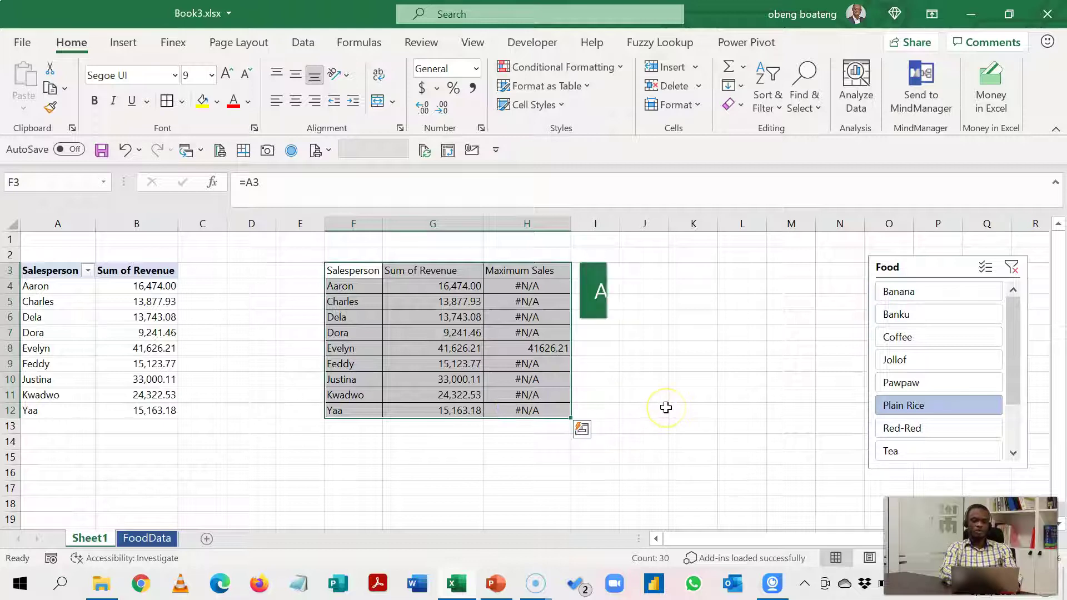
Insert a column chart from the helper table, move it up-left, and delete its gridlines and title.
key(alt+F1)
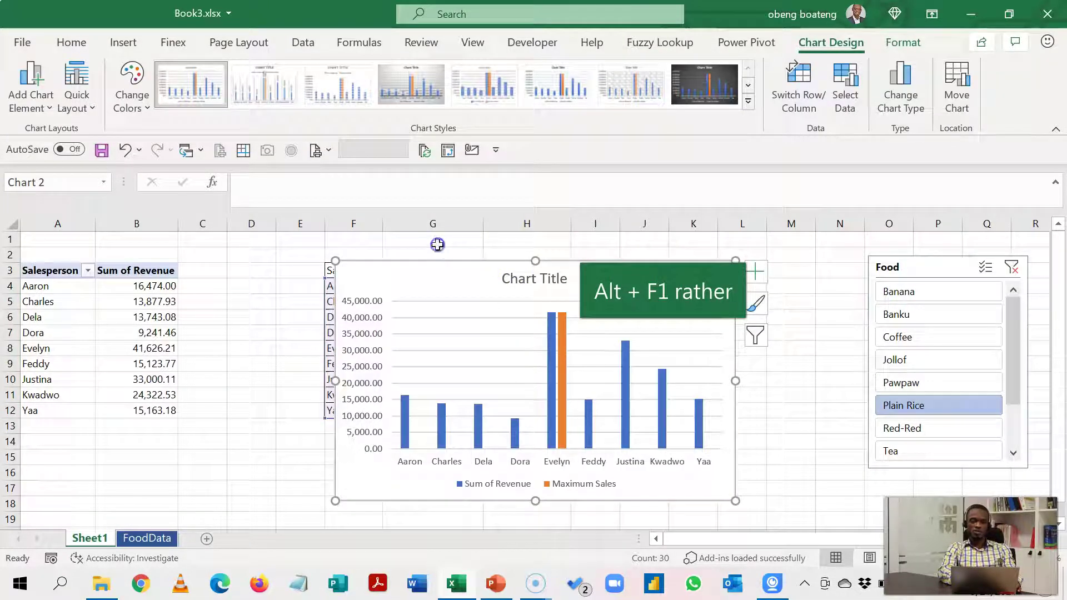
drag(443, 262, 396, 240)
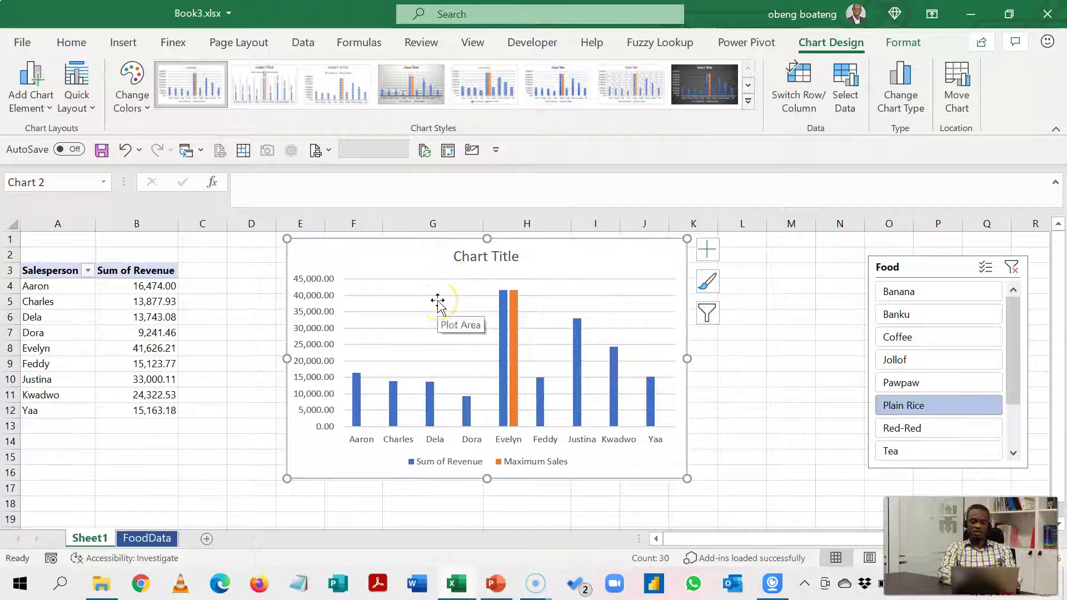
click(398, 298)
key(Delete)
click(475, 262)
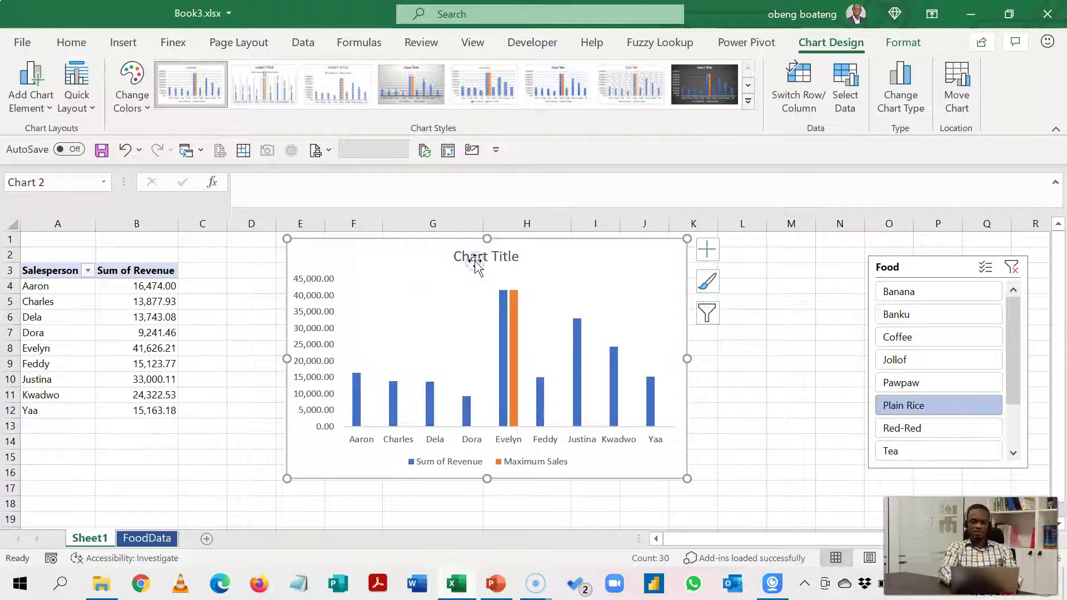
key(Delete)
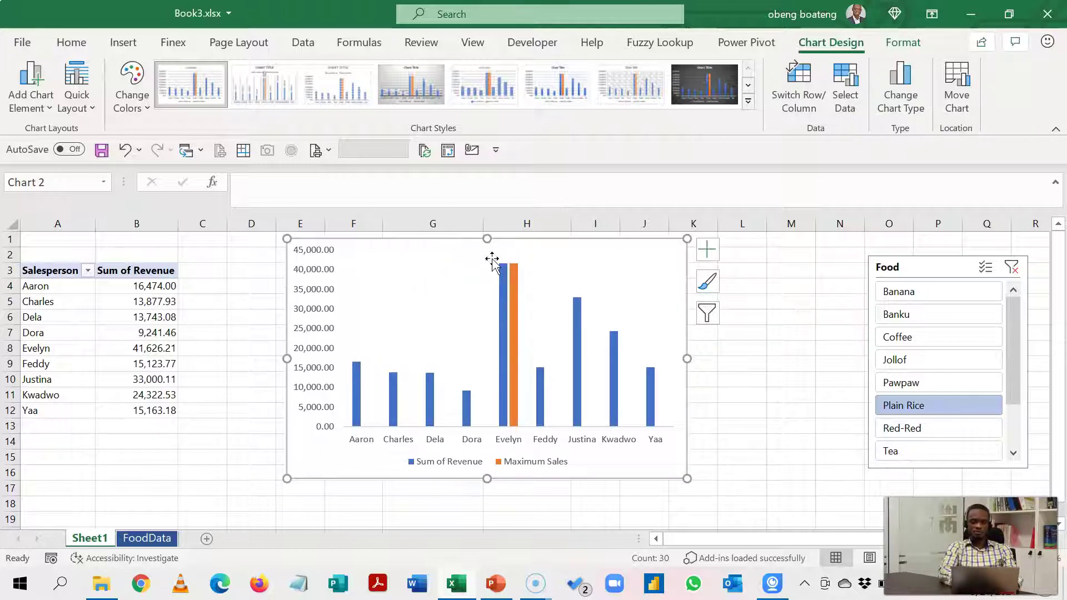
Delete the chart's vertical value axis and nudge the chart slightly to the left.
click(324, 329)
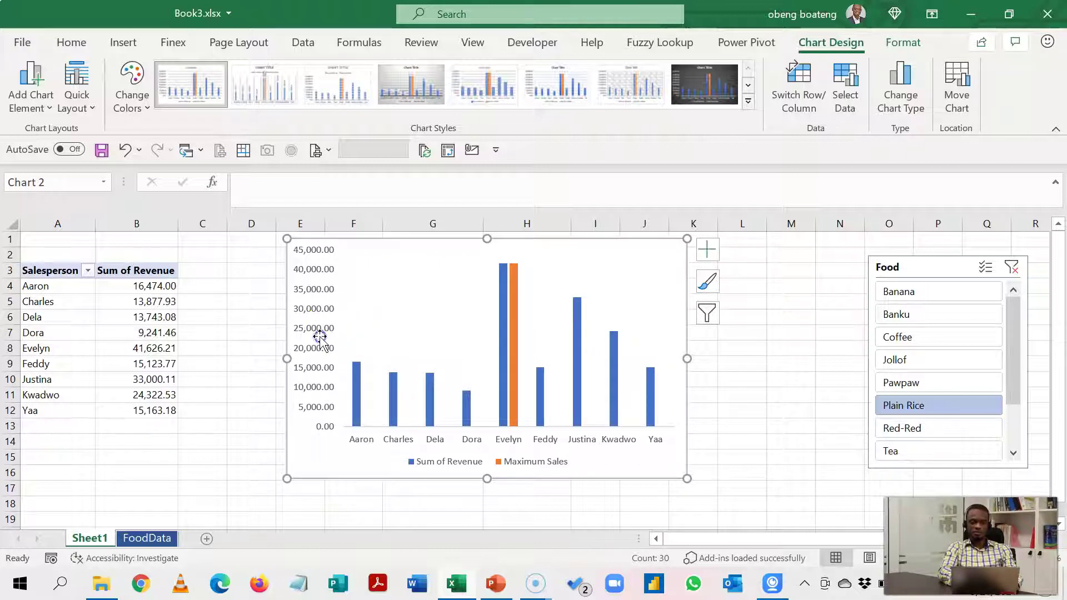
click(714, 347)
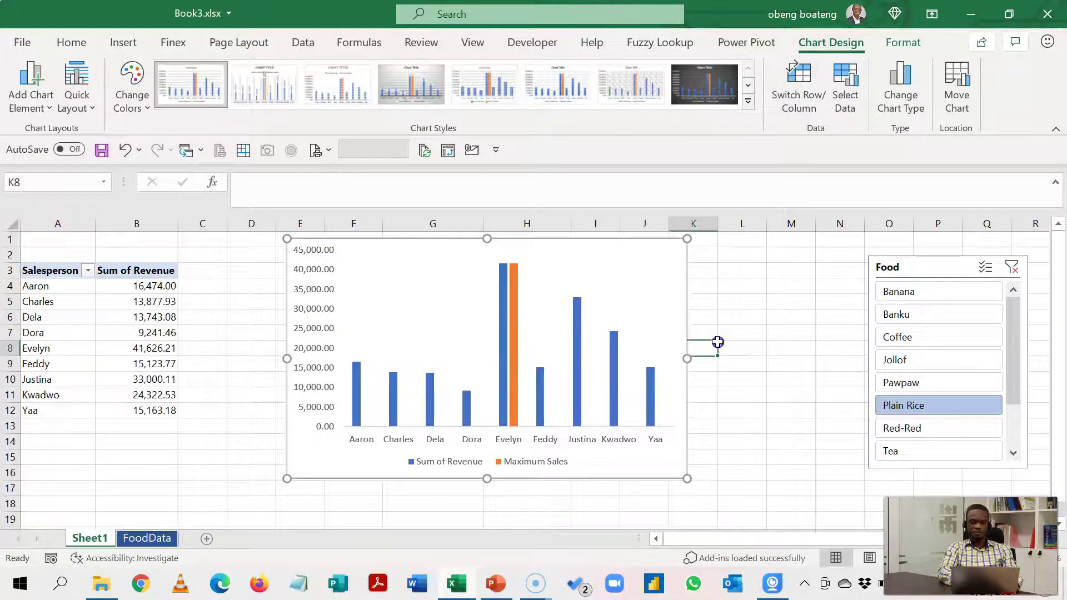
click(326, 381)
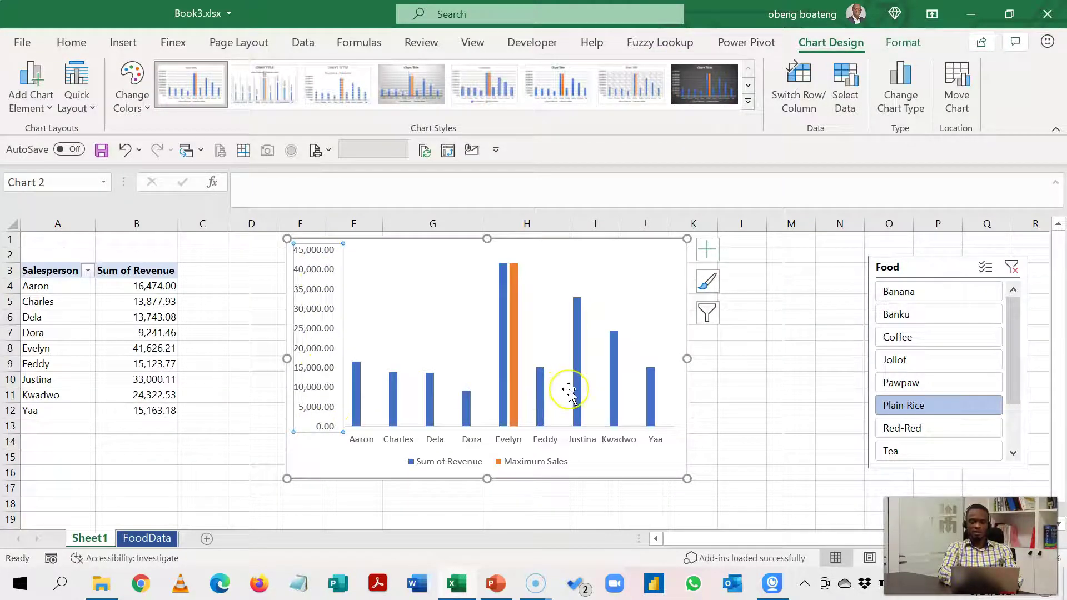
key(Delete)
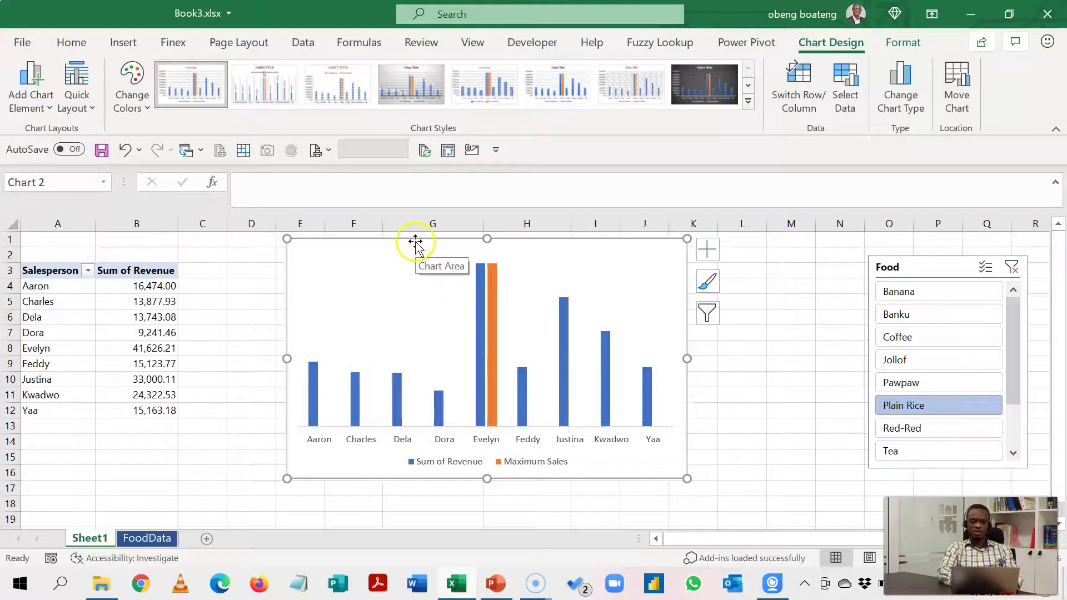
drag(415, 242, 403, 263)
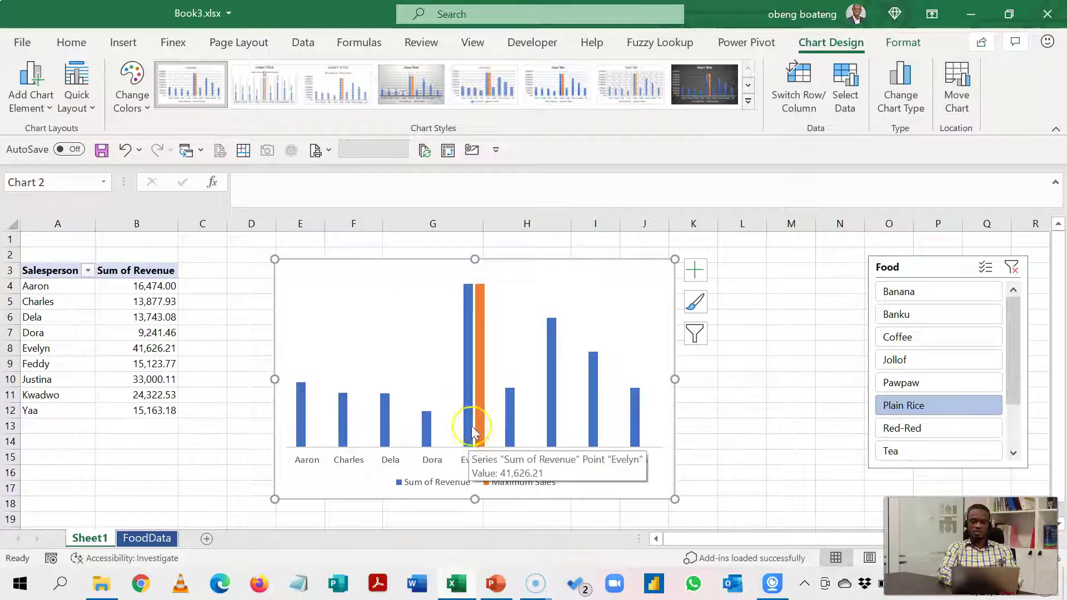
click(556, 265)
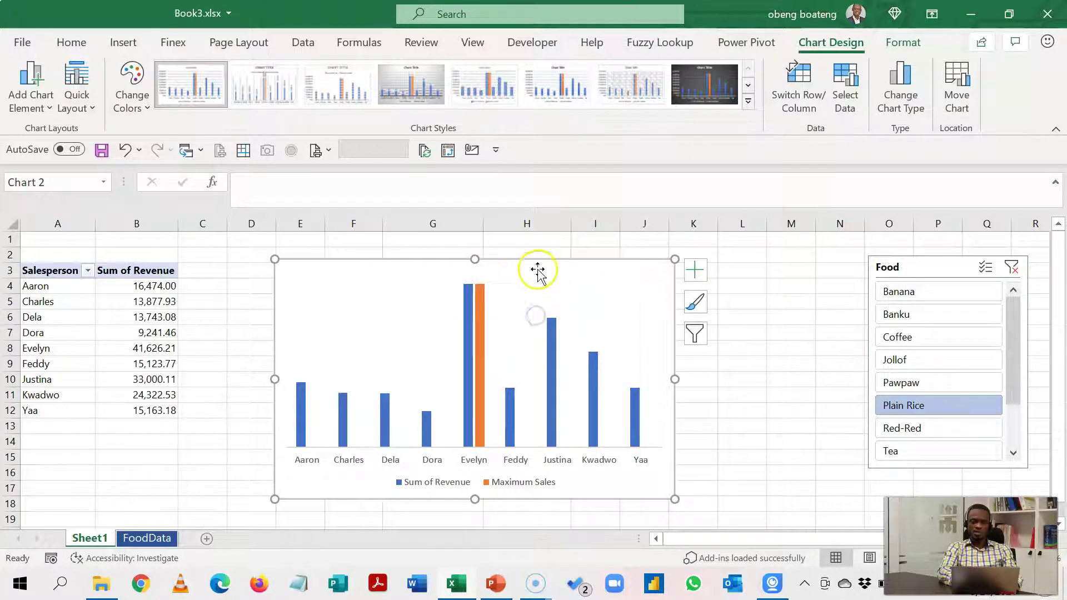
mouse_move(538, 262)
mouse_down()
mouse_move(505, 281)
mouse_move(525, 261)
mouse_up()
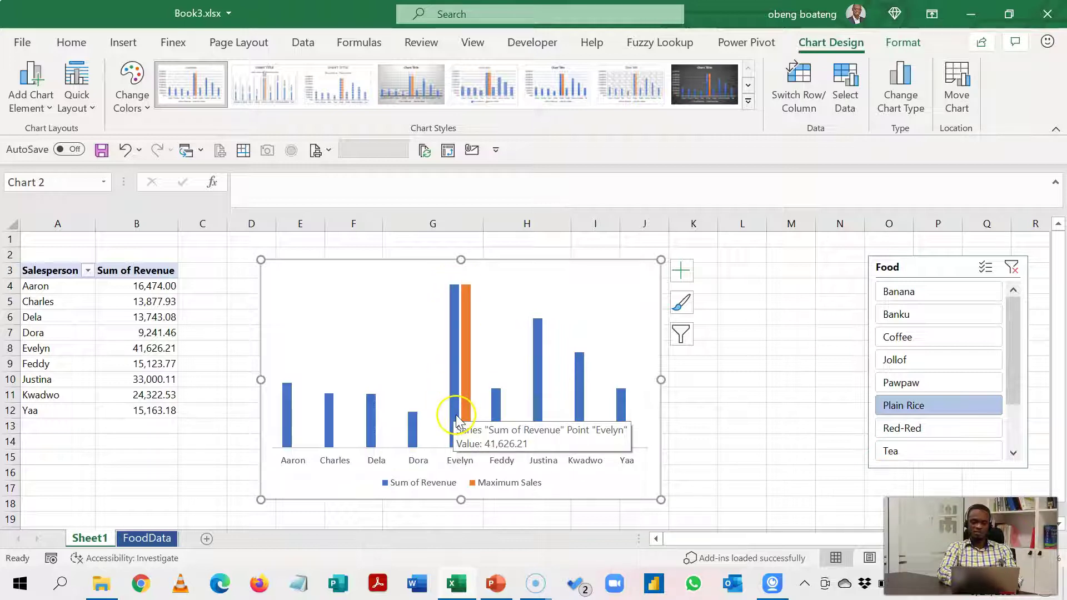
Give the Sum of Revenue series 100% series overlap and a 79% gap width.
click(457, 399)
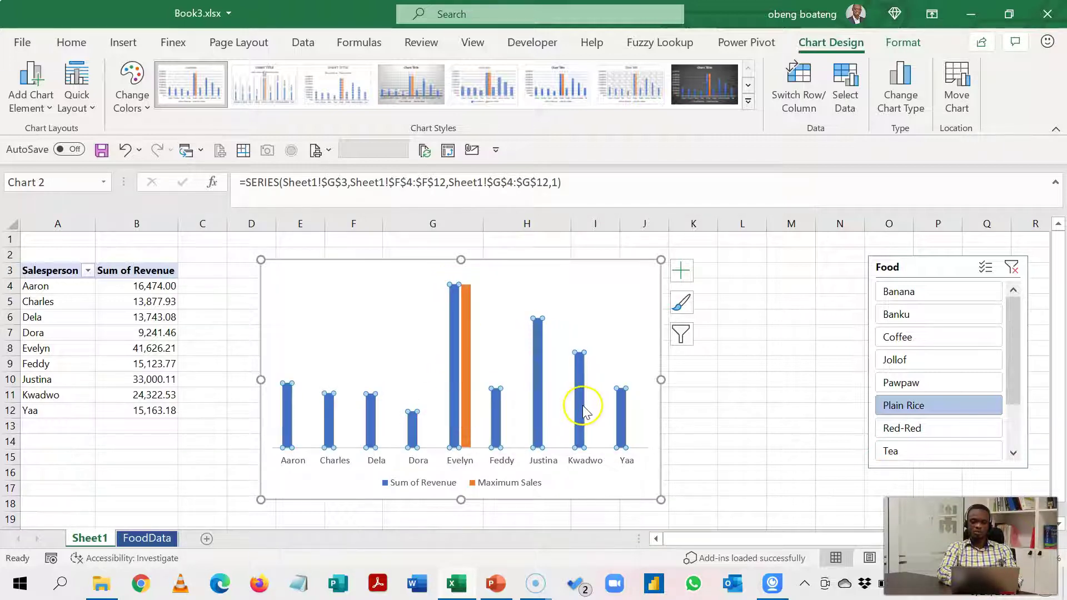
key(ctrl+1)
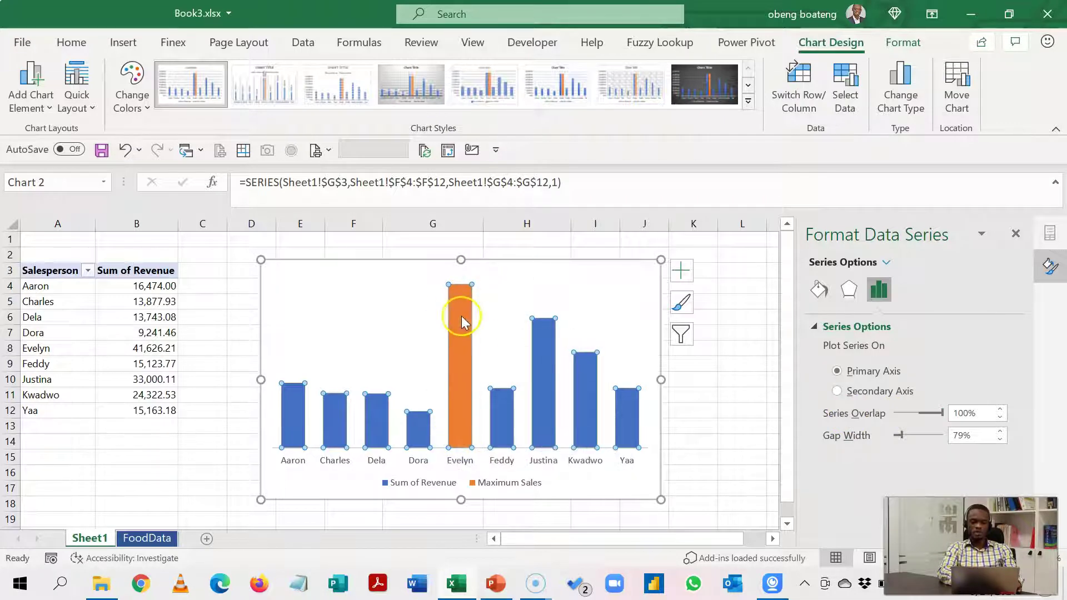
mouse_move(467, 445)
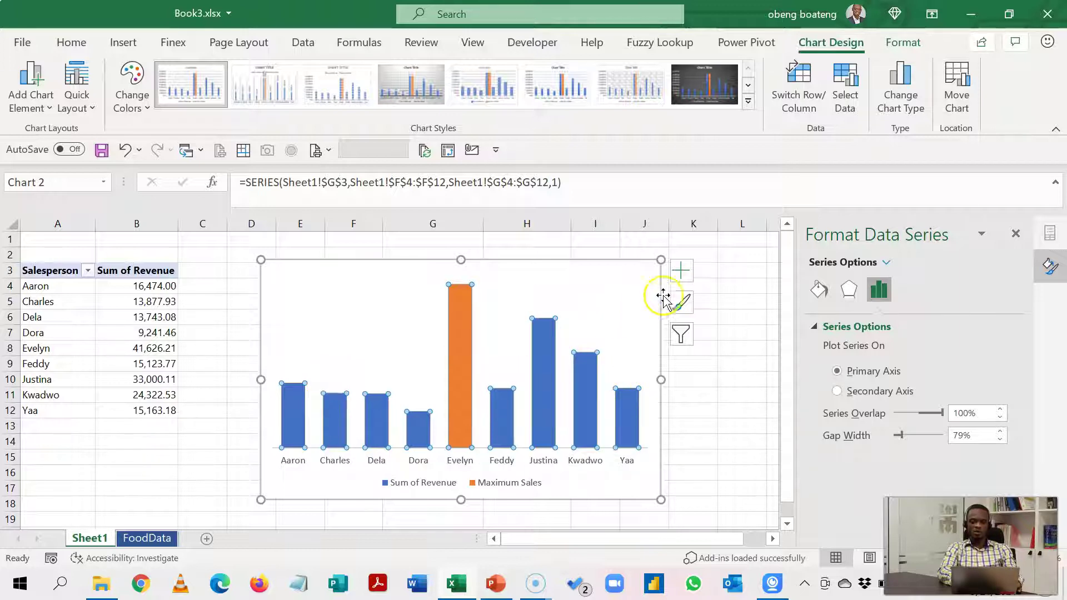
Add data labels above every bar in the chart.
click(682, 271)
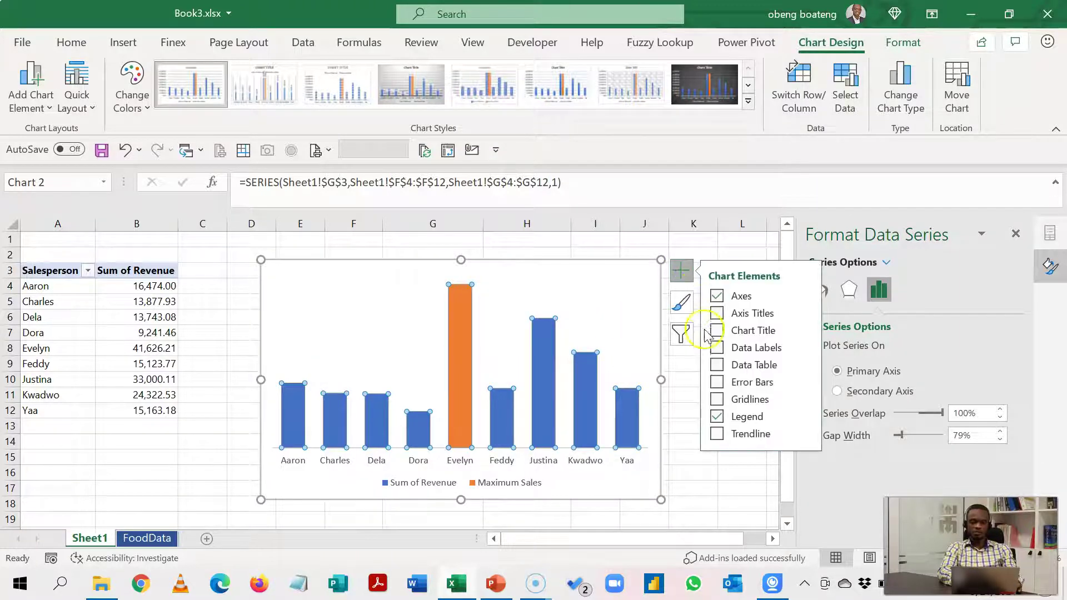
click(717, 348)
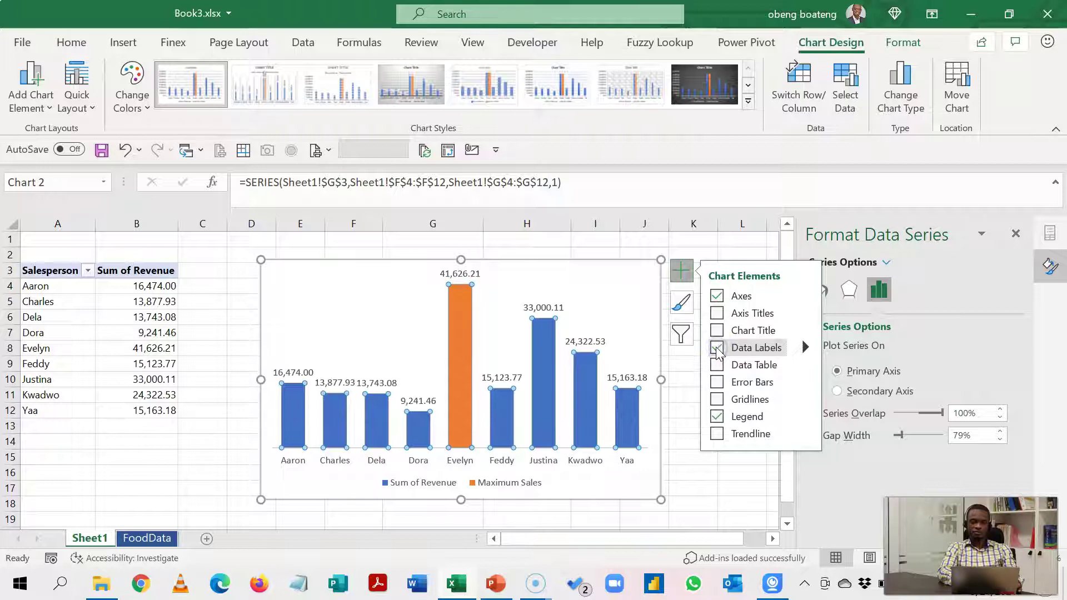
key(Escape)
key(Escape)
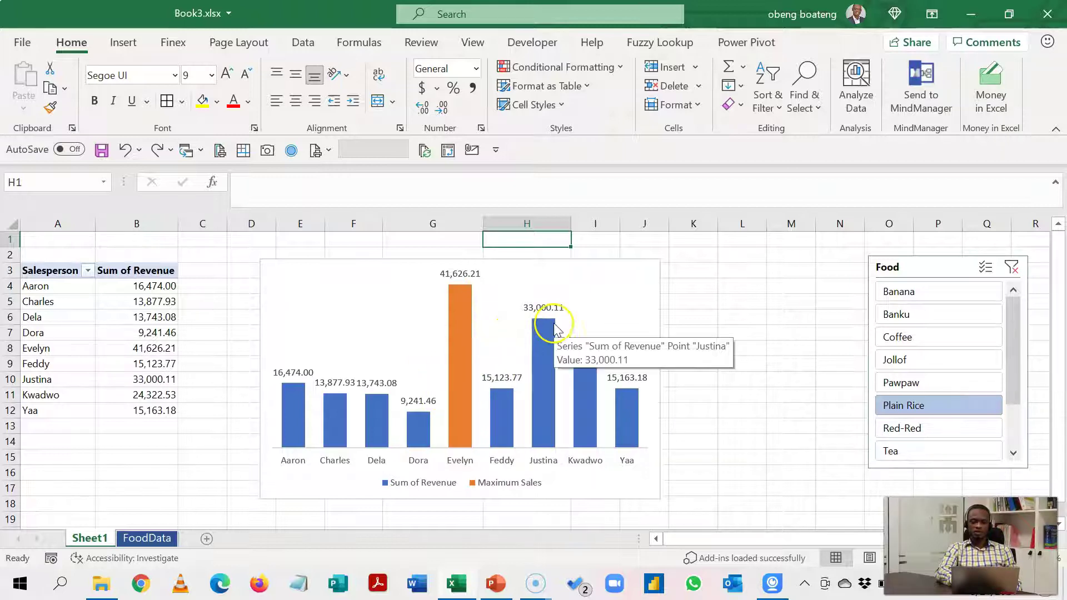
Filter the Food slicer through Coffee to Banana, then select the bar data labels.
click(939, 337)
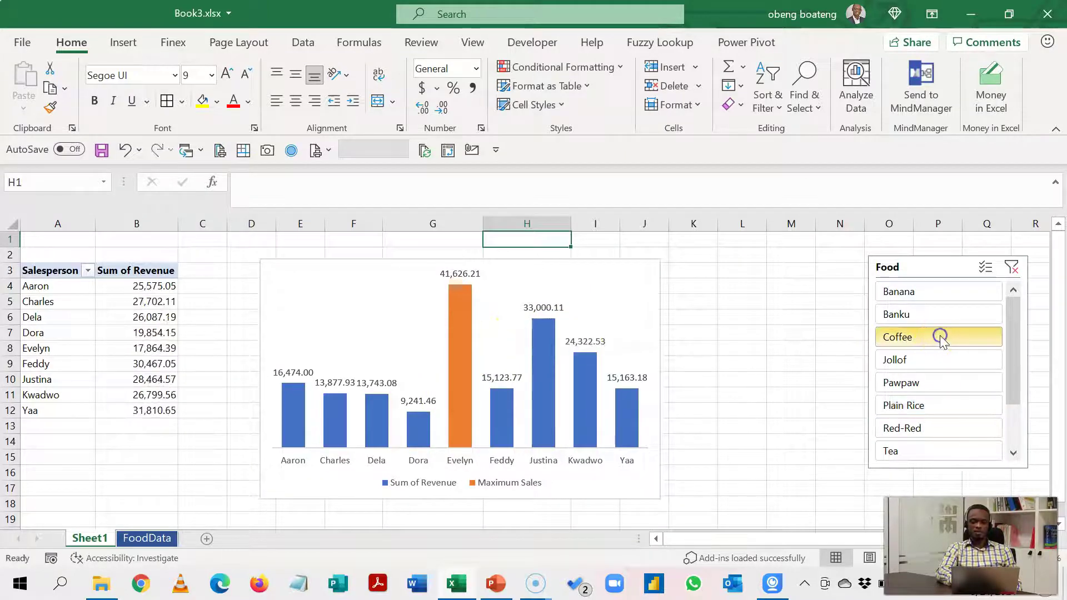
click(903, 291)
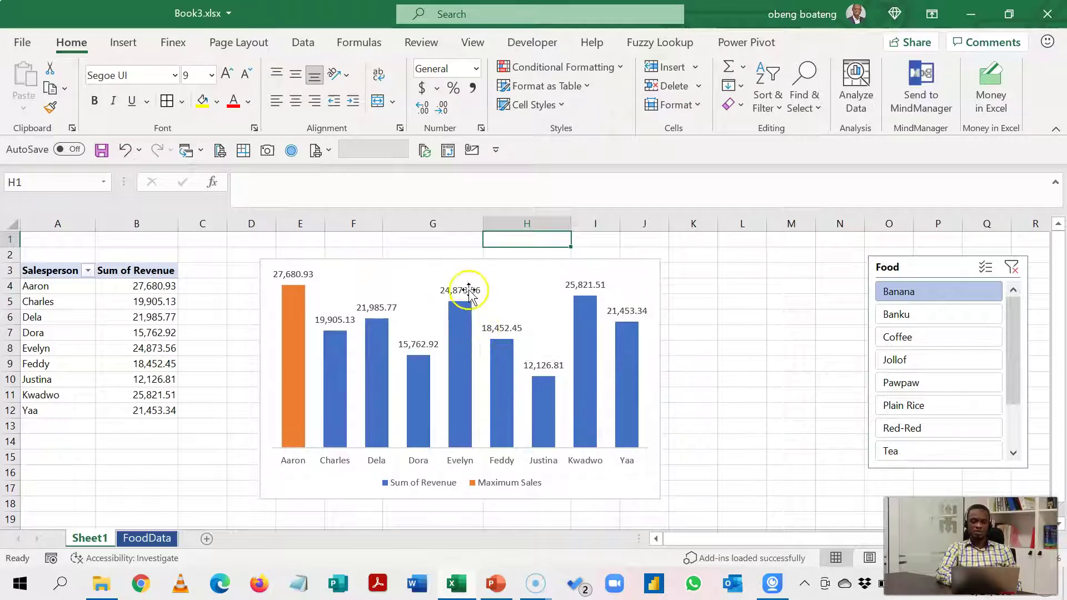
click(469, 291)
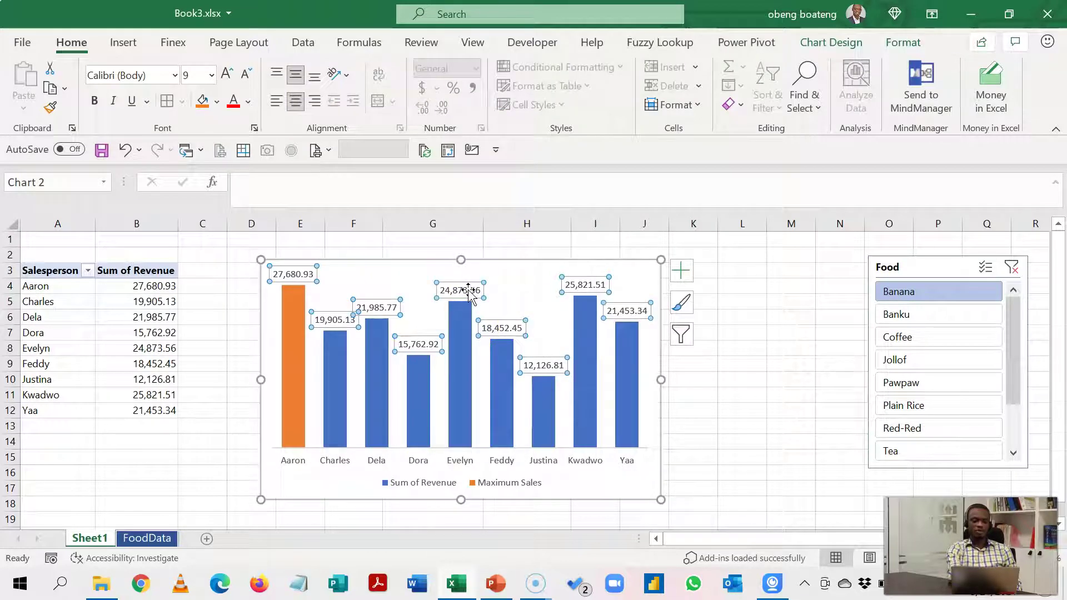
Format the bar data labels with custom number code 0.0,"K" and make them bold.
double_click(469, 291)
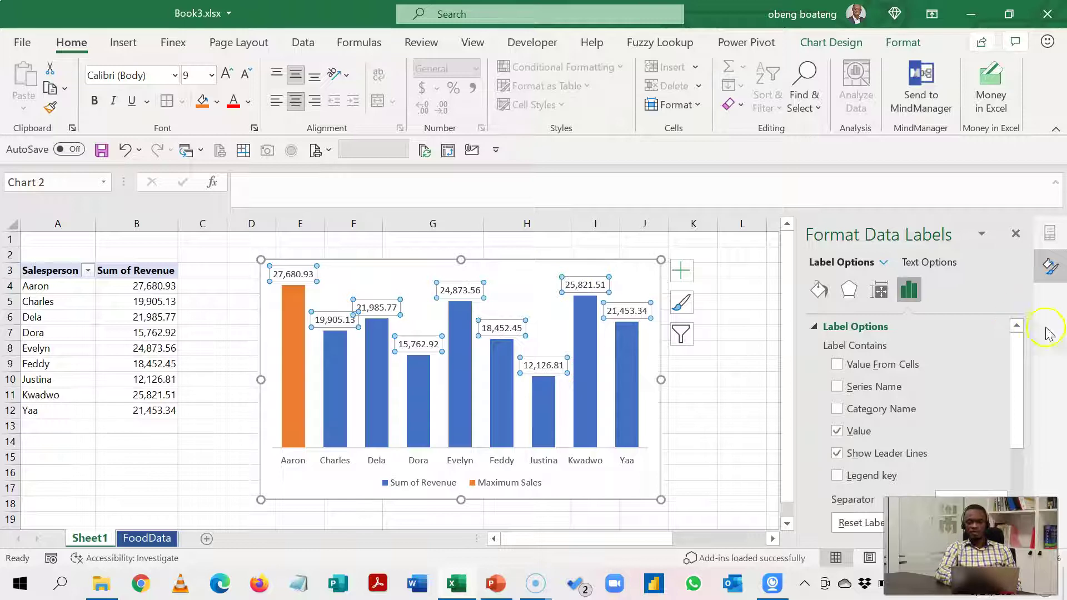
drag(1012, 373, 1009, 470)
click(842, 527)
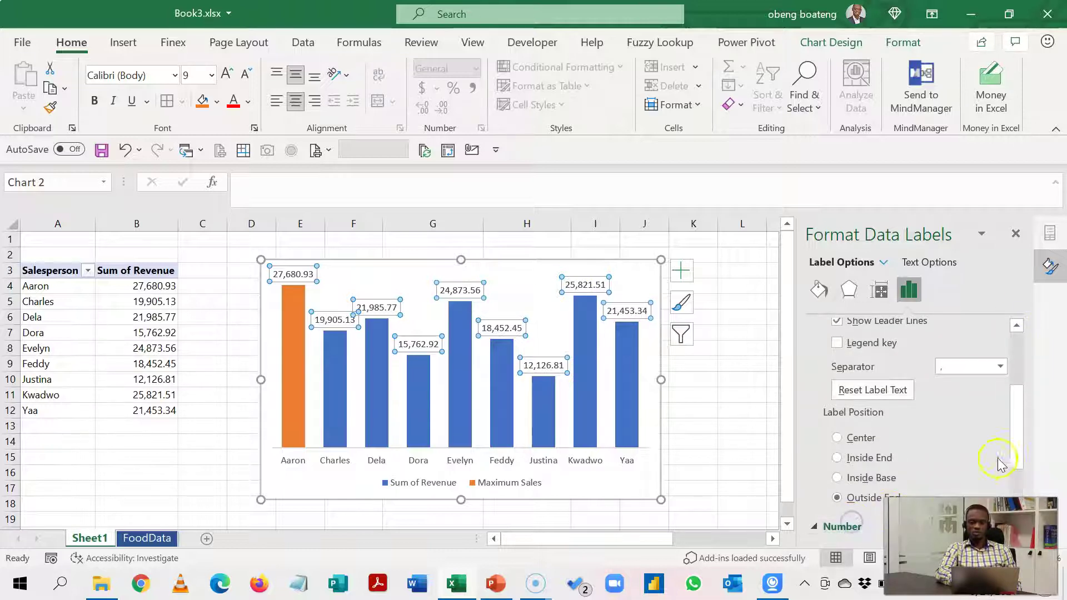
drag(1012, 451, 1012, 502)
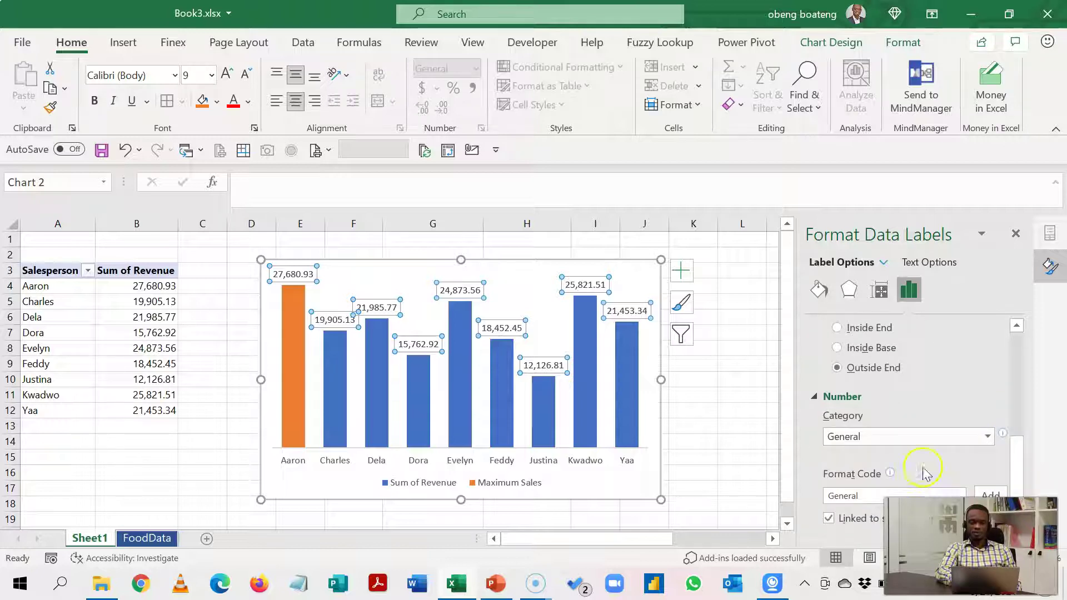
click(988, 439)
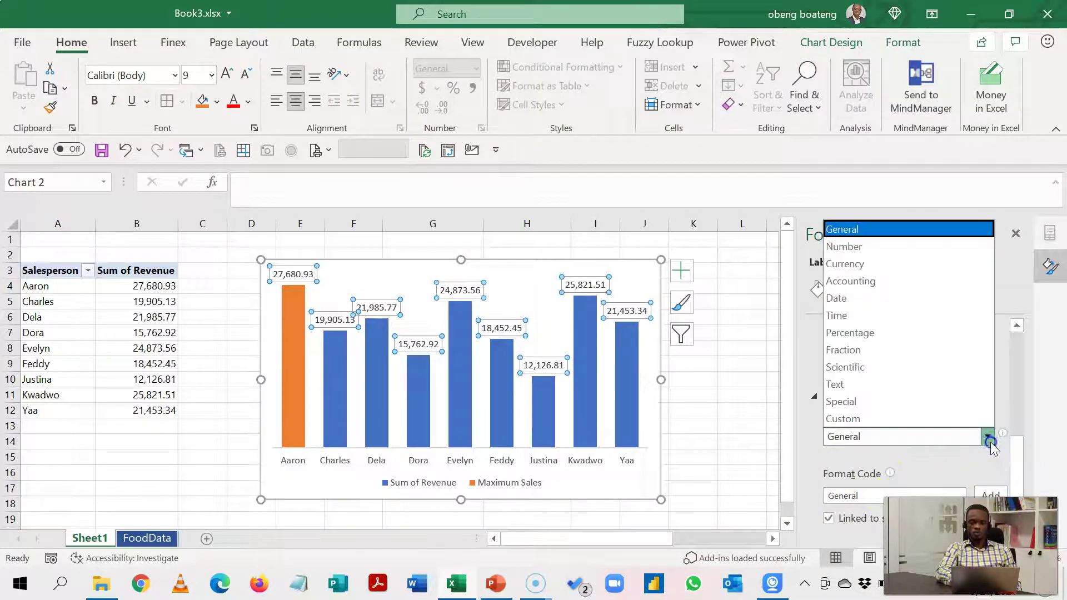
click(940, 422)
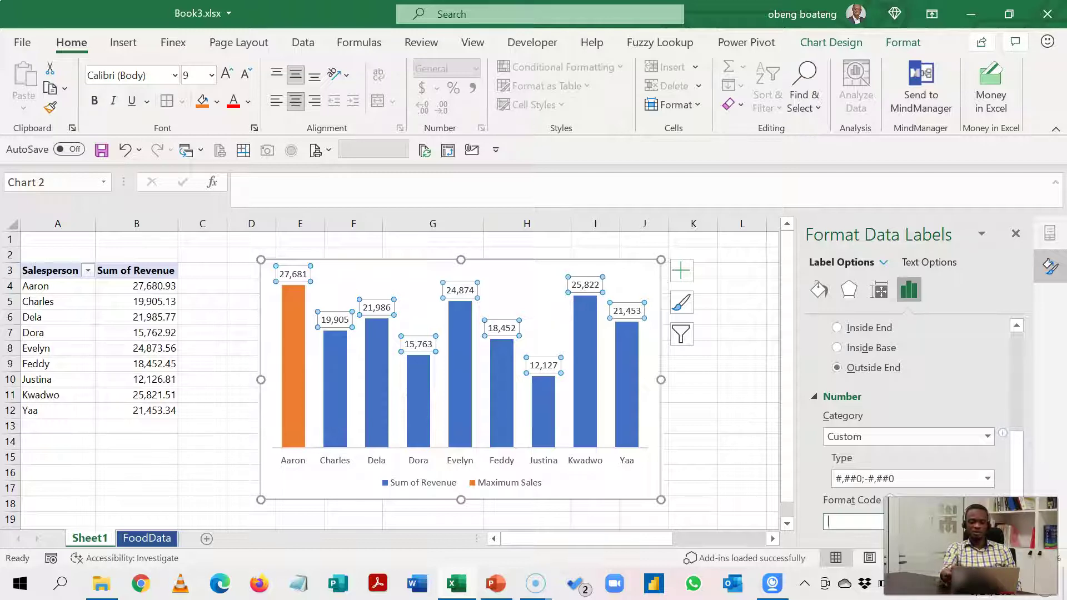
text(0.0,"K)
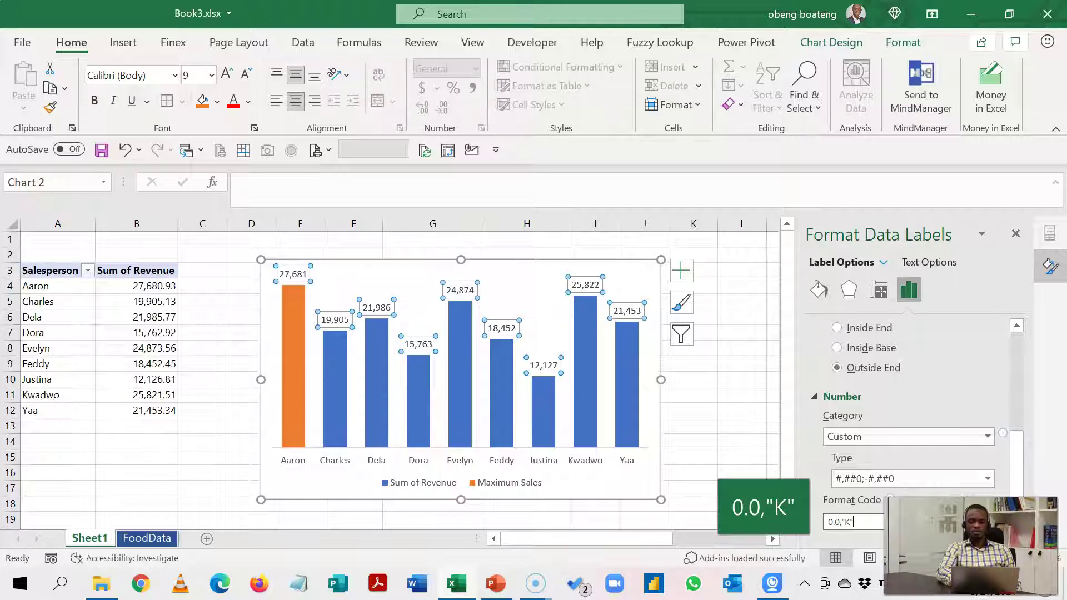
key(Return)
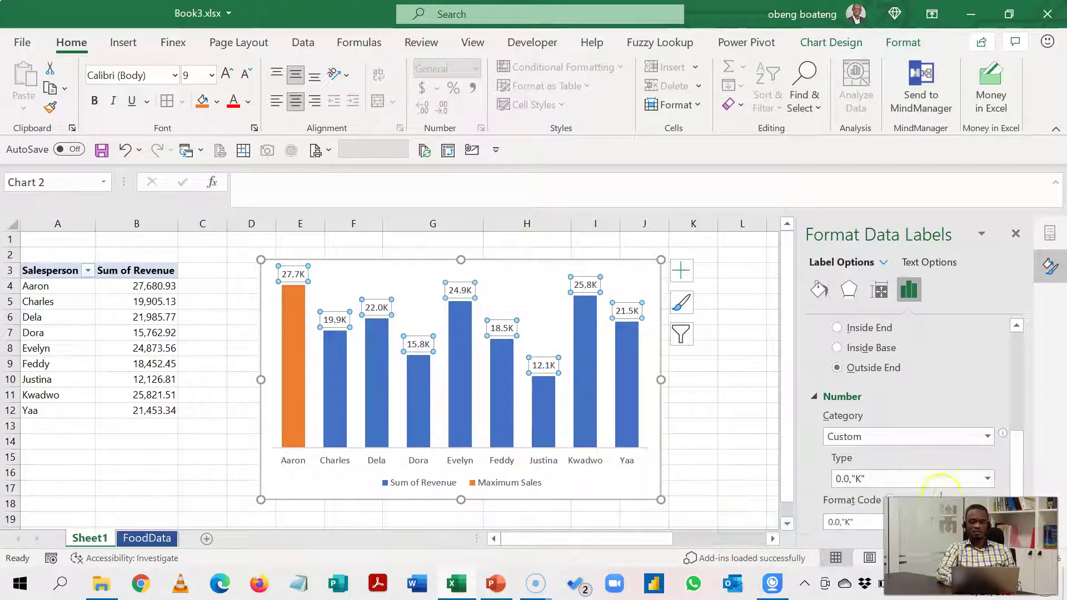
click(742, 386)
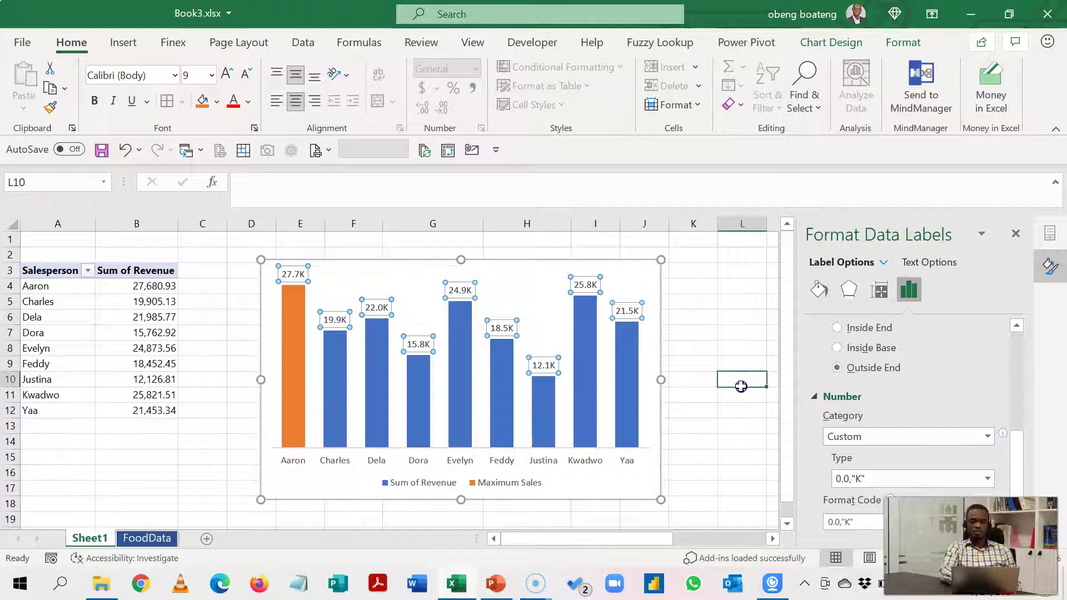
click(627, 310)
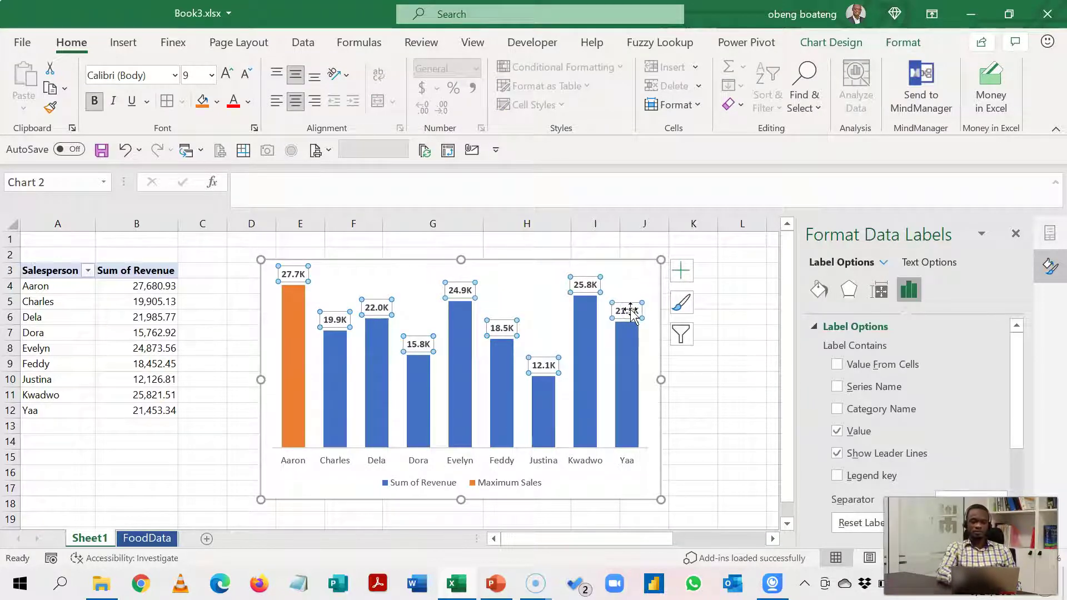
click(1018, 236)
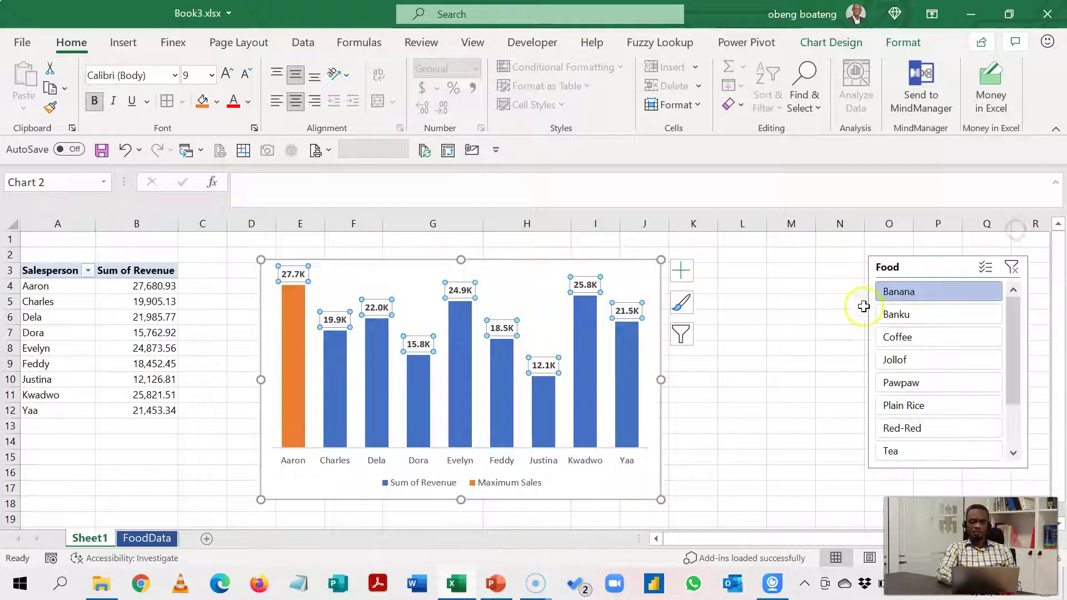
Place the Food slicer beside the chart and filter Banku, Coffee, Jollof, Pawpaw, then Plain Rice.
drag(913, 265, 765, 266)
click(755, 315)
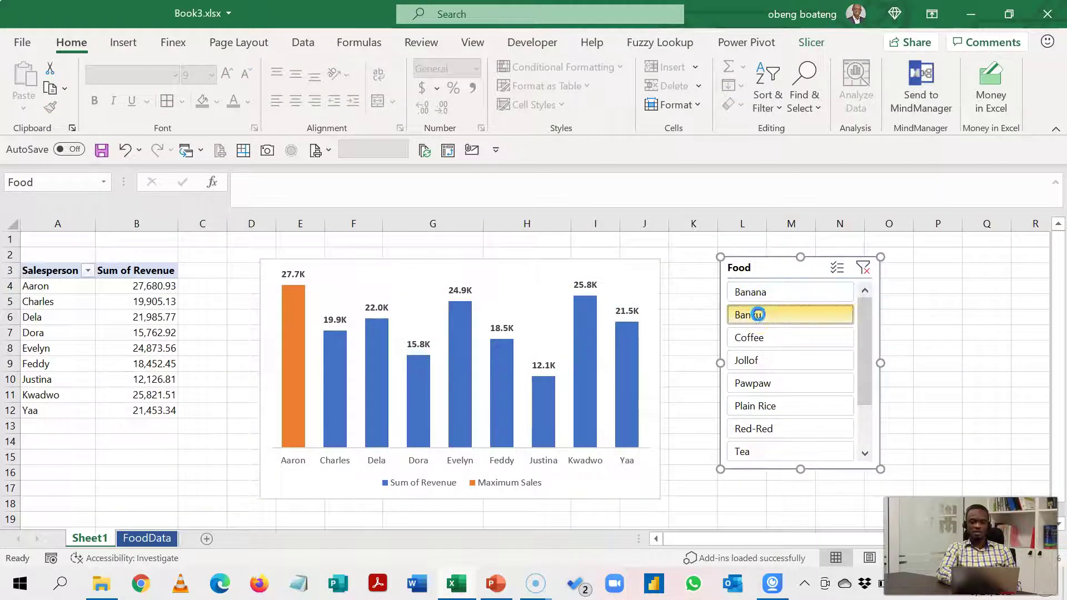
click(758, 334)
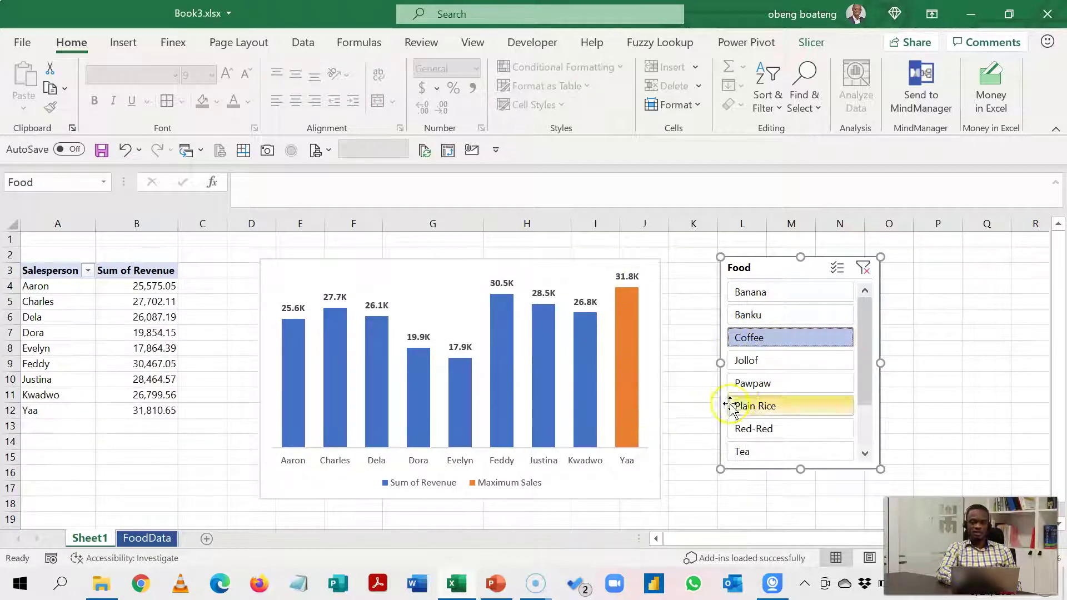
click(779, 361)
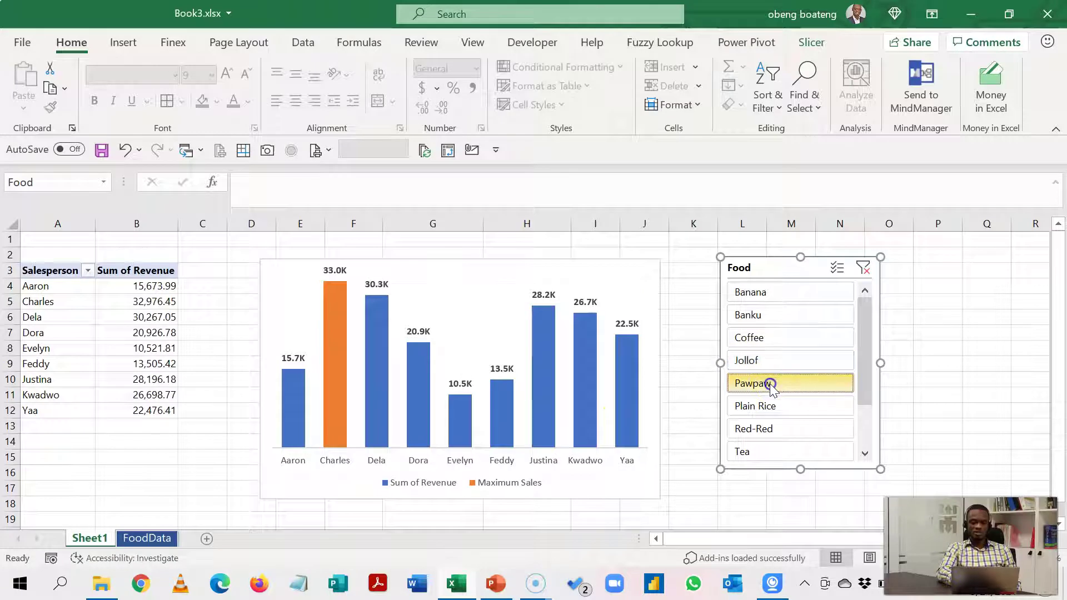
click(771, 384)
click(771, 408)
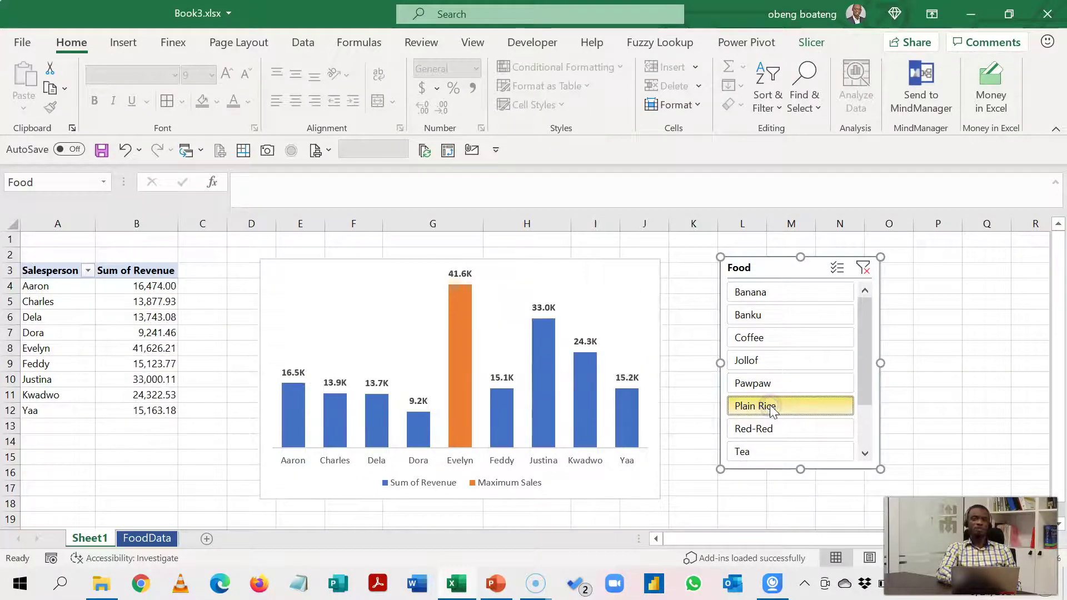